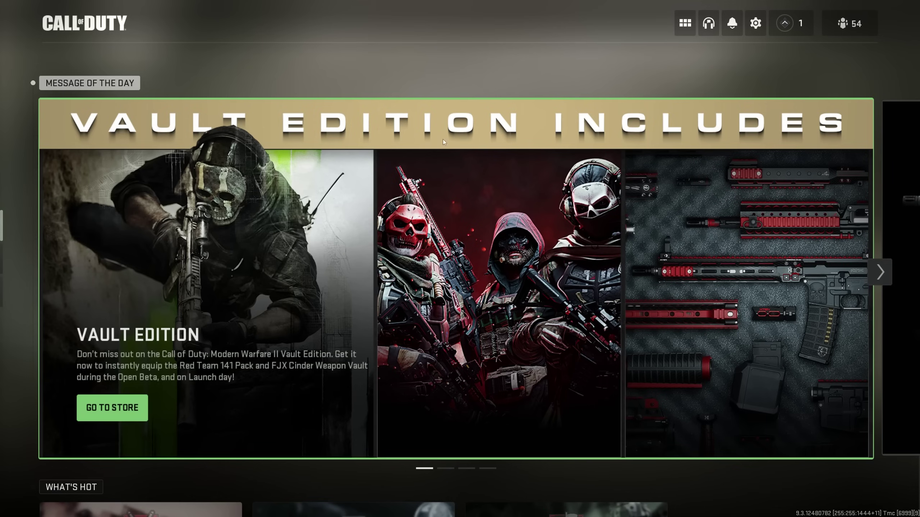
Open the graphics display settings and view the available display mode options, leaving the mode unchanged
{"action": "left_click", "coordinate": [755, 24]}
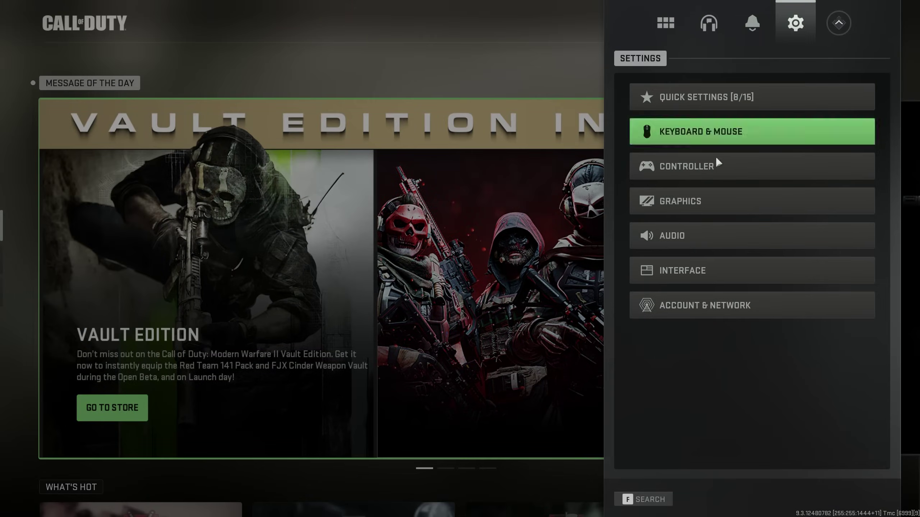
{"action": "left_click", "coordinate": [704, 206]}
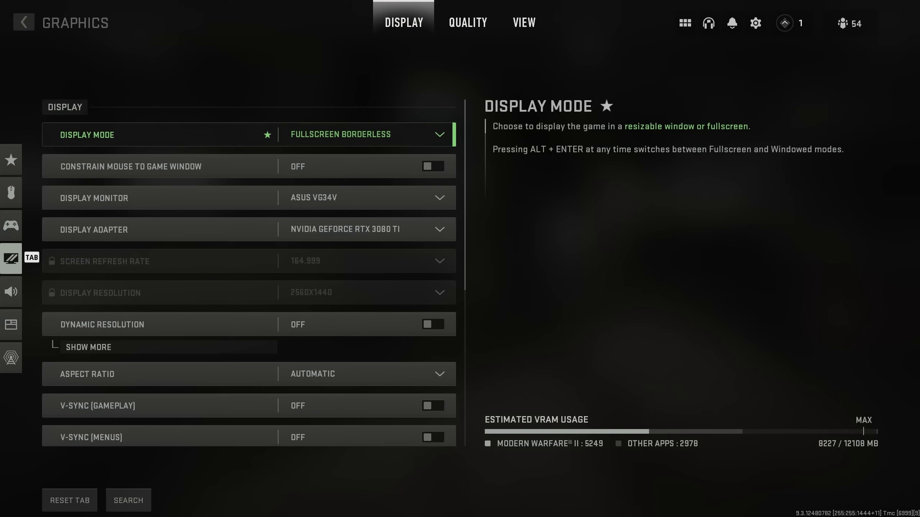
{"action": "left_click", "coordinate": [410, 138]}
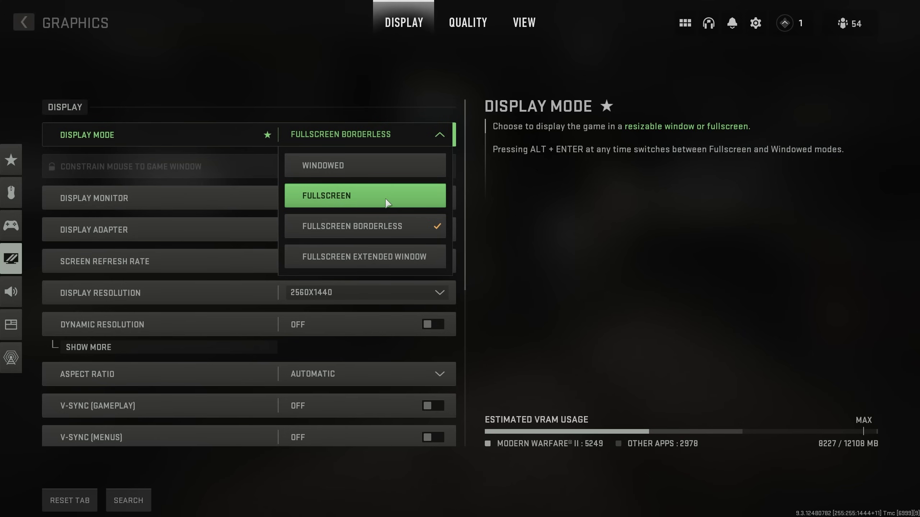
{"action": "key", "text": "Escape"}
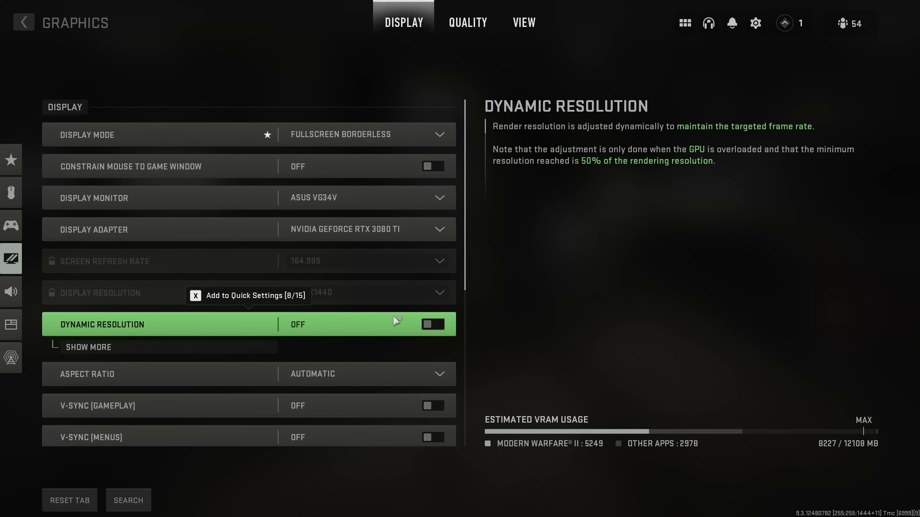
Keep the framerate limit on Custom, expand its options and set the gameplay custom framerate limit to 300
{"action": "scroll", "coordinate": [393, 315], "scroll_direction": "down", "scroll_amount": 2}
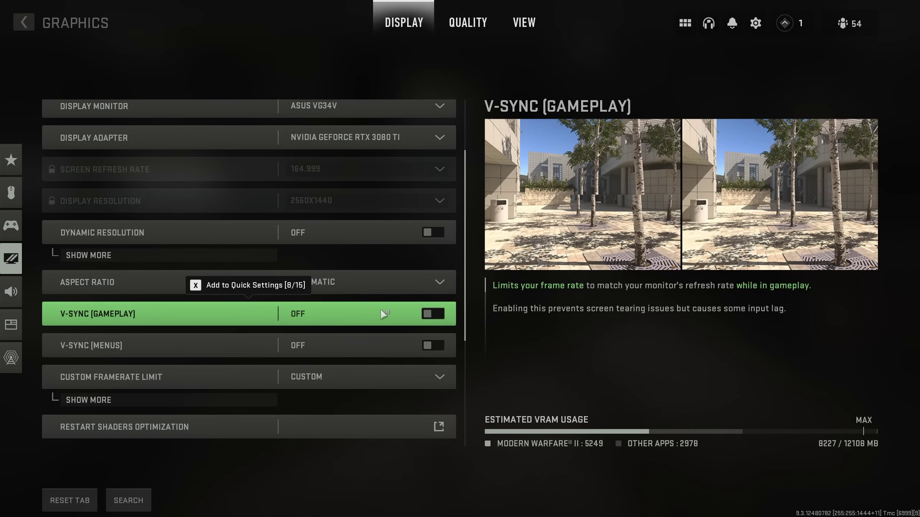
{"action": "scroll", "coordinate": [383, 313], "scroll_direction": "down", "scroll_amount": 3}
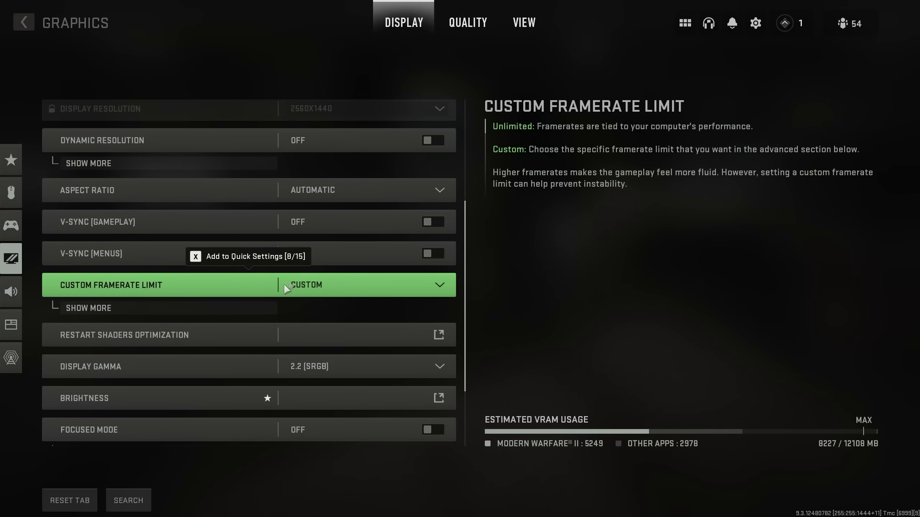
{"action": "left_click", "coordinate": [330, 282]}
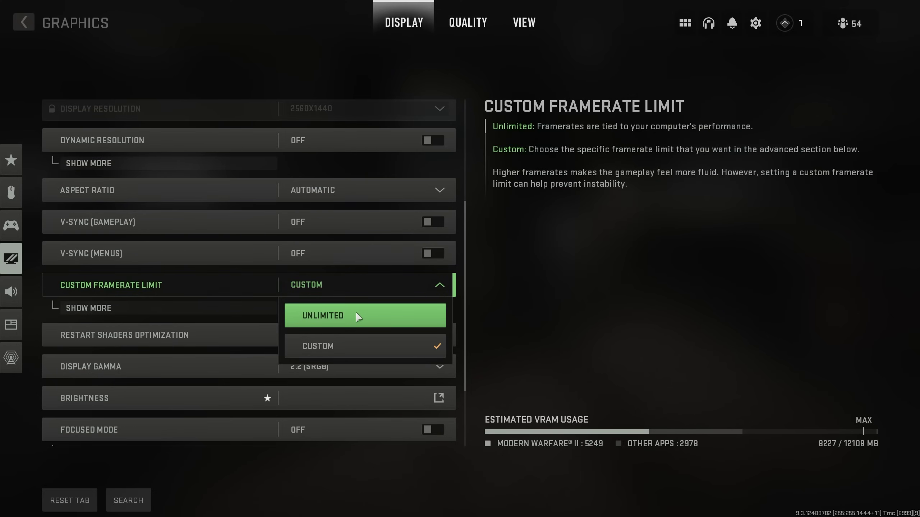
{"action": "left_click", "coordinate": [375, 344]}
{"action": "left_click", "coordinate": [236, 307]}
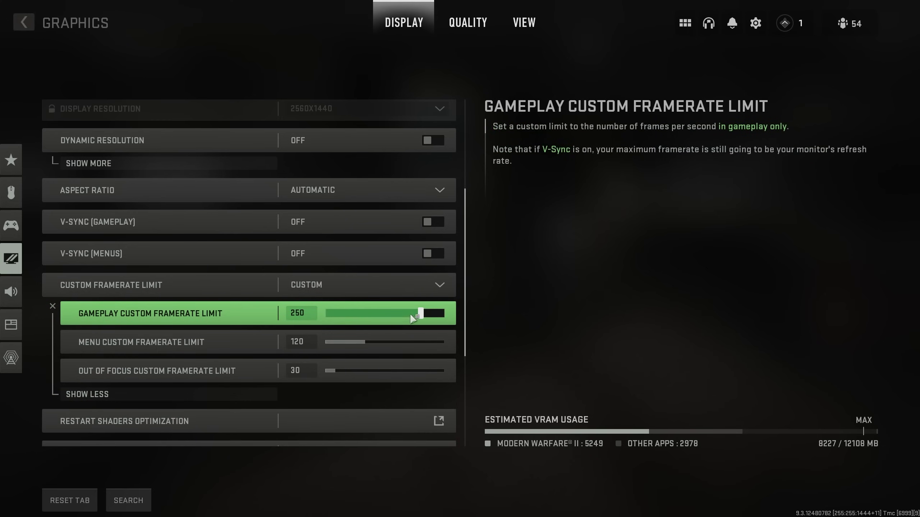
{"action": "left_click_drag", "start_coordinate": [421, 313], "coordinate": [482, 314]}
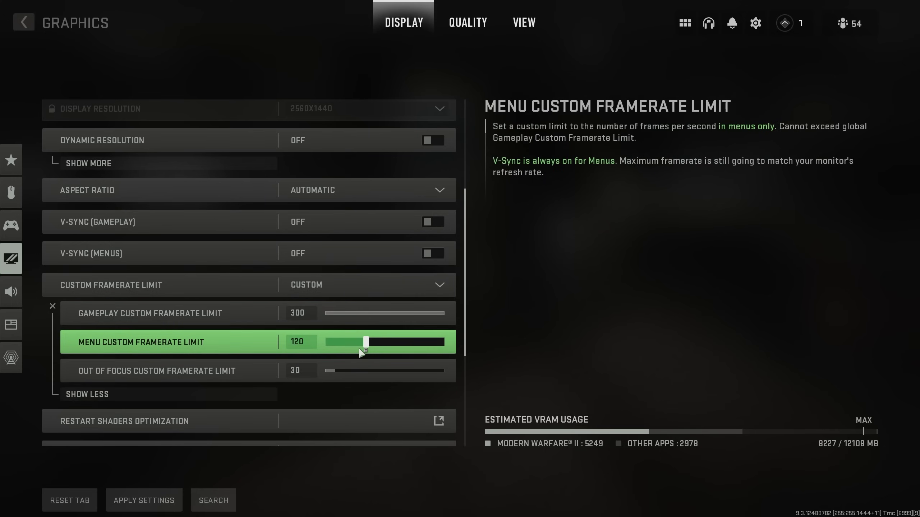
Set the out of focus custom framerate limit to 5 and the menu custom framerate limit to 60
{"action": "left_click_drag", "start_coordinate": [365, 343], "coordinate": [357, 345]}
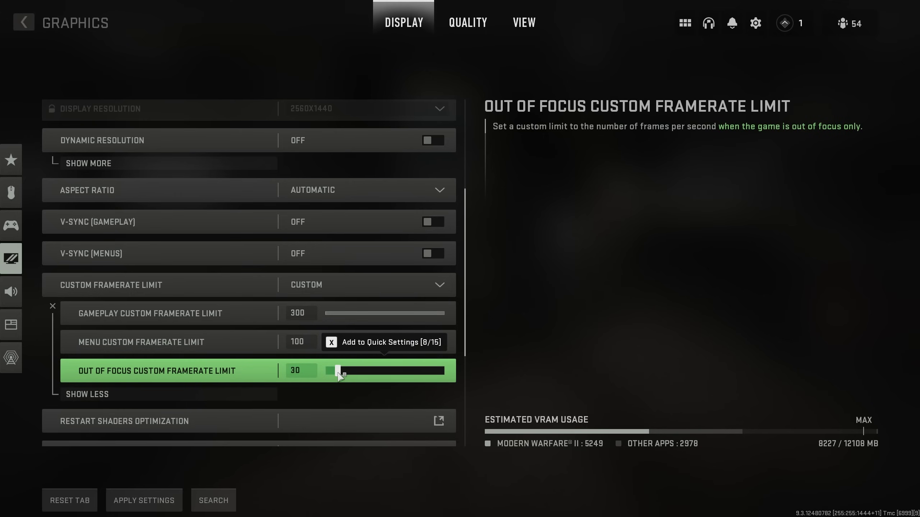
{"action": "left_click_drag", "start_coordinate": [339, 375], "coordinate": [326, 375]}
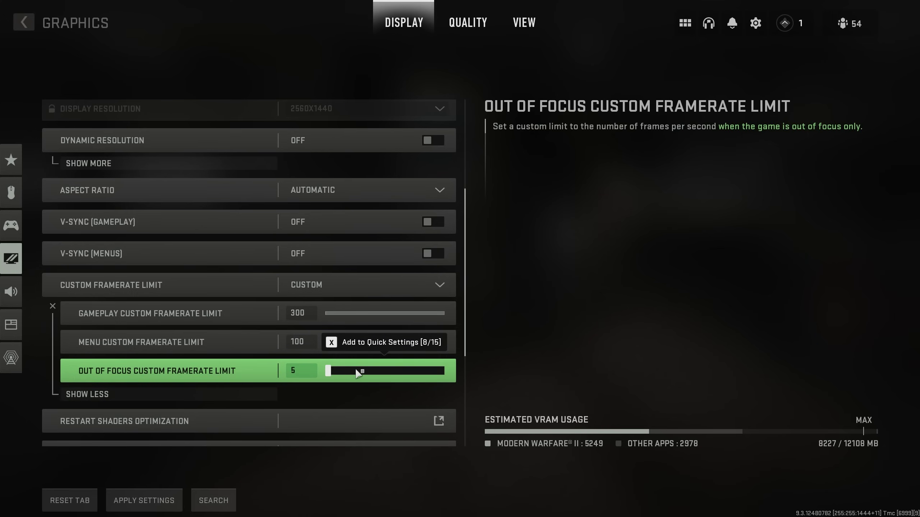
{"action": "left_click", "coordinate": [306, 342]}
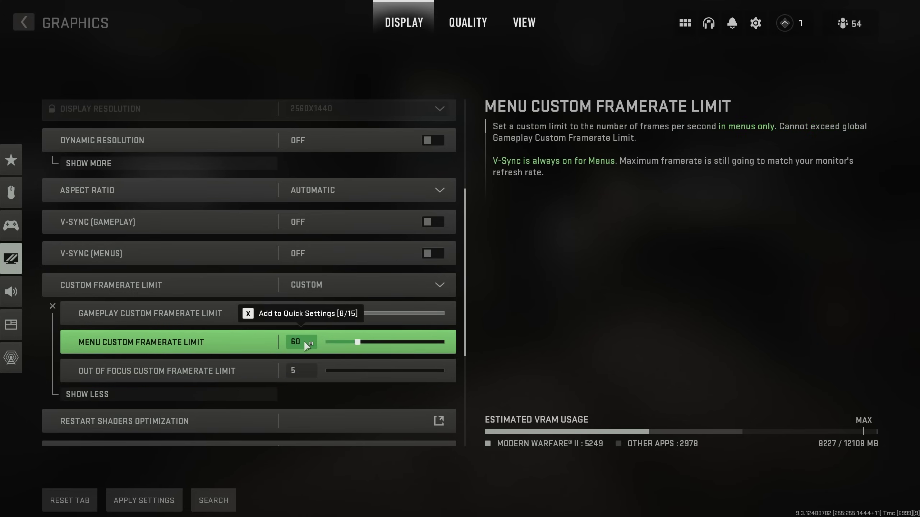
{"action": "key", "text": "Return"}
Examine the display gamma choices, the focused mode details and the High Dynamic Range choices without changing them
{"action": "scroll", "coordinate": [433, 297], "scroll_direction": "down", "scroll_amount": 5}
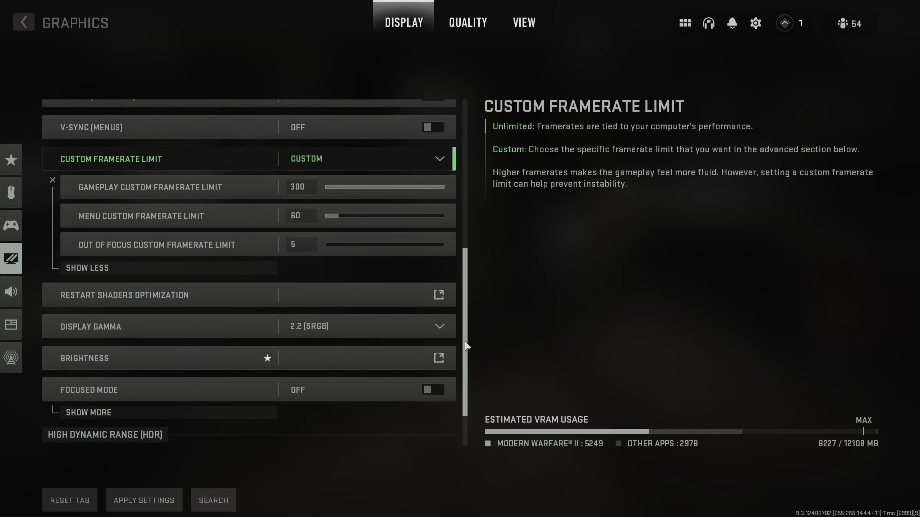
{"action": "scroll", "coordinate": [466, 346], "scroll_direction": "down", "scroll_amount": 2}
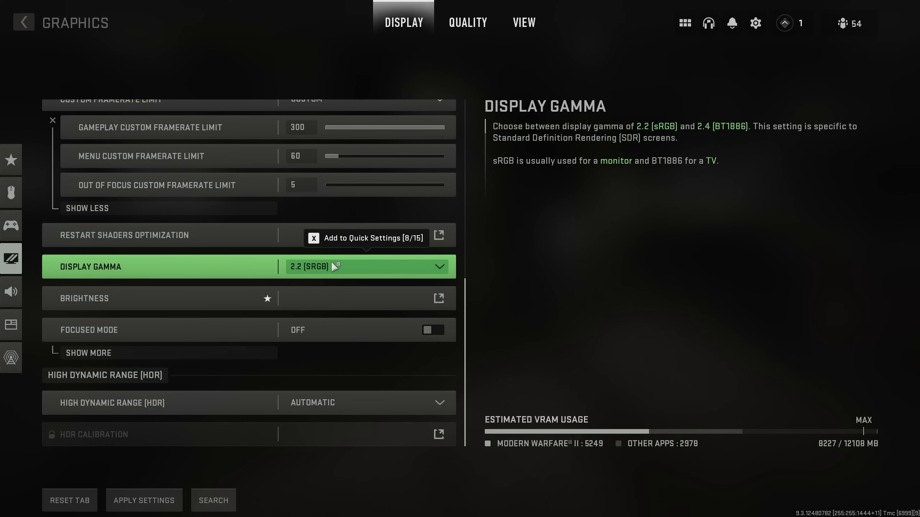
{"action": "left_click", "coordinate": [396, 266]}
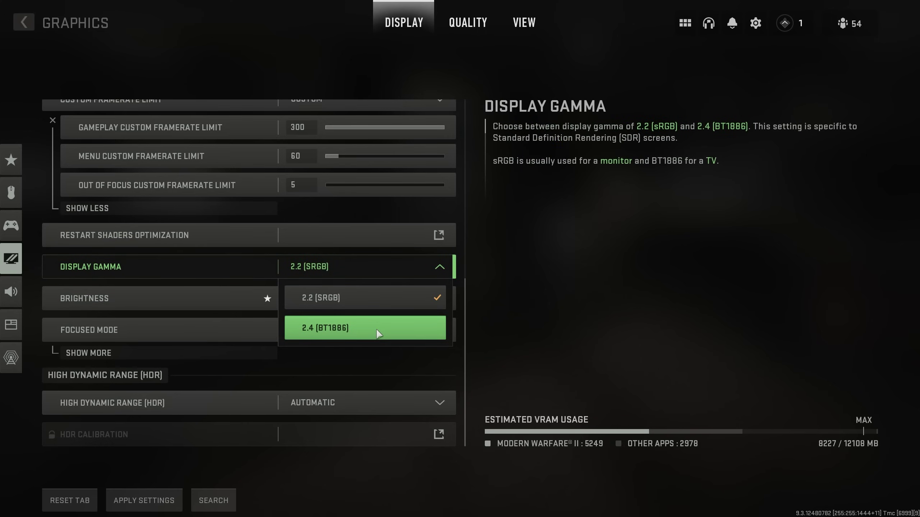
{"action": "left_click", "coordinate": [623, 176]}
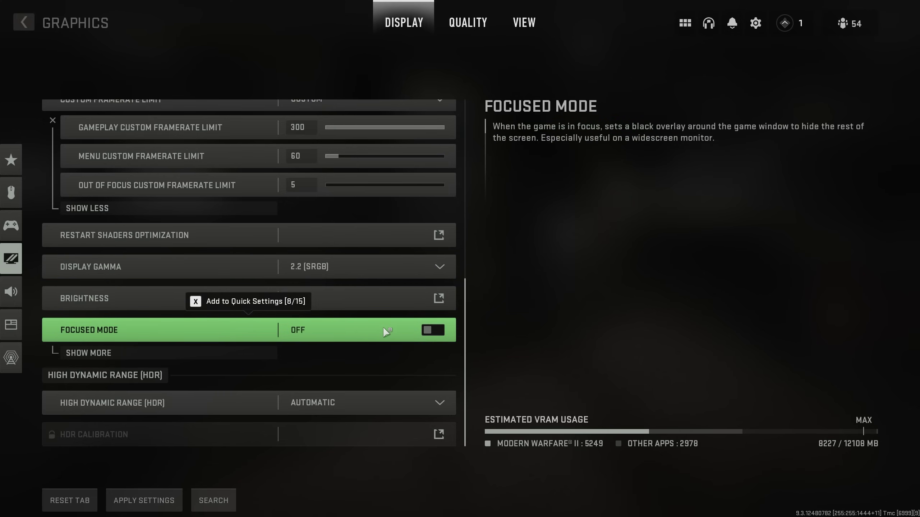
{"action": "left_click", "coordinate": [257, 347]}
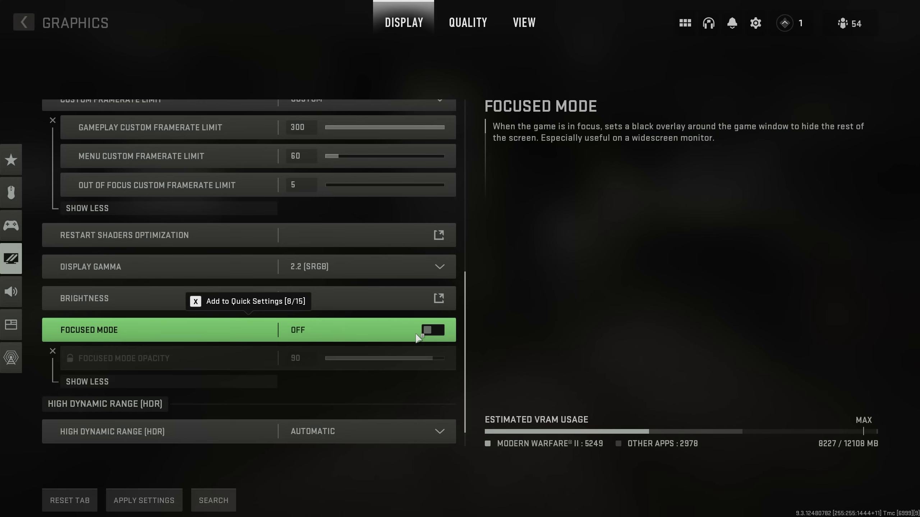
{"action": "scroll", "coordinate": [416, 335], "scroll_direction": "down", "scroll_amount": 1}
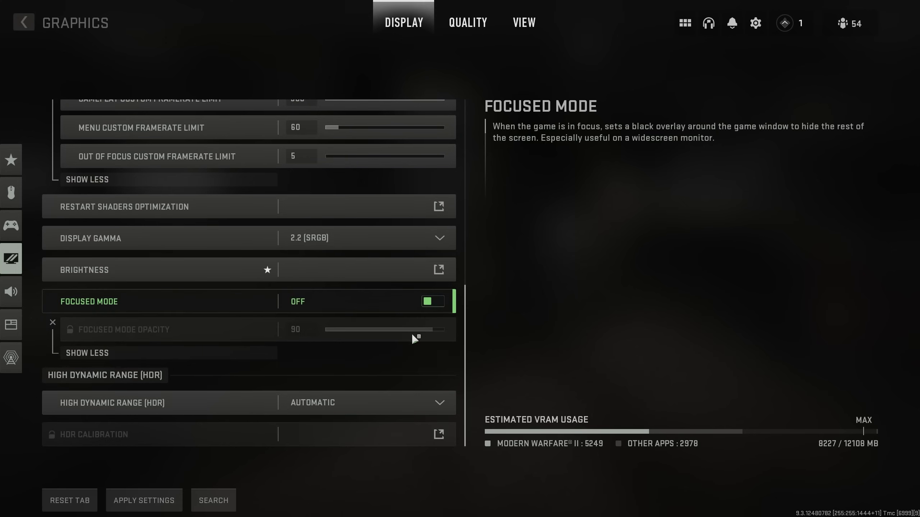
{"action": "left_click", "coordinate": [383, 401]}
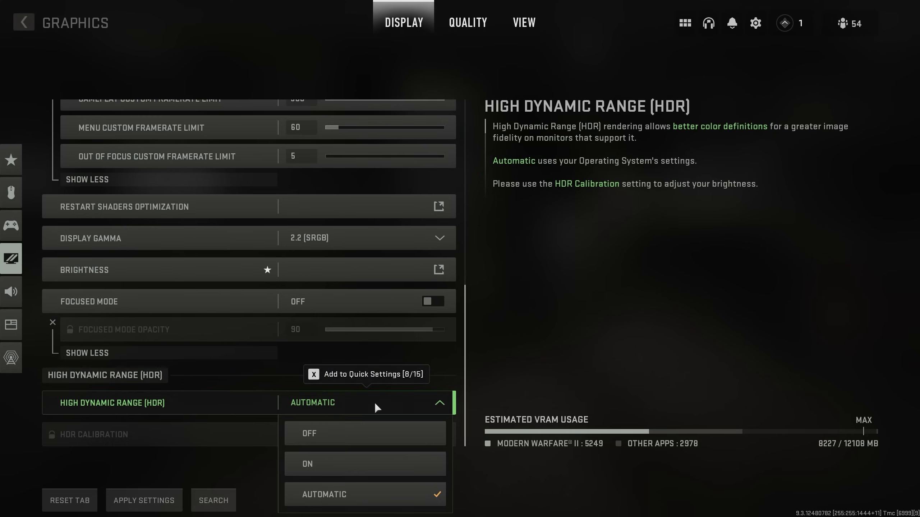
{"action": "left_click", "coordinate": [350, 402]}
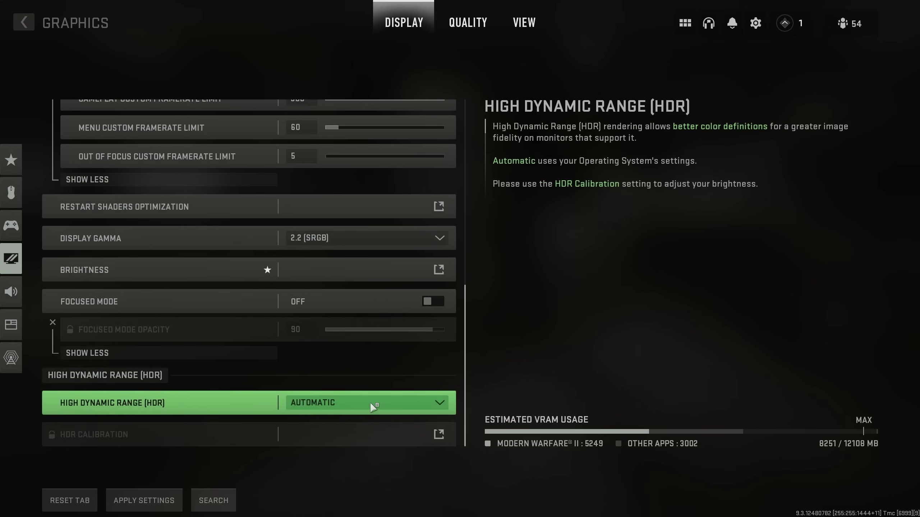
Apply the display changes and, in the quality settings, set the AMD FidelityFX CAS strength to 75
{"action": "left_click", "coordinate": [167, 500]}
{"action": "left_click", "coordinate": [467, 22]}
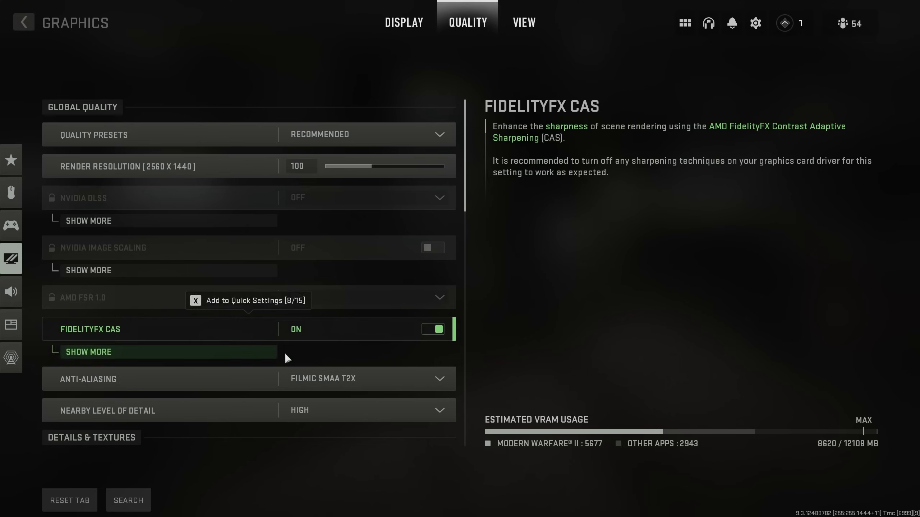
{"action": "left_click", "coordinate": [255, 352]}
{"action": "scroll", "coordinate": [217, 351], "scroll_direction": "down", "scroll_amount": 1}
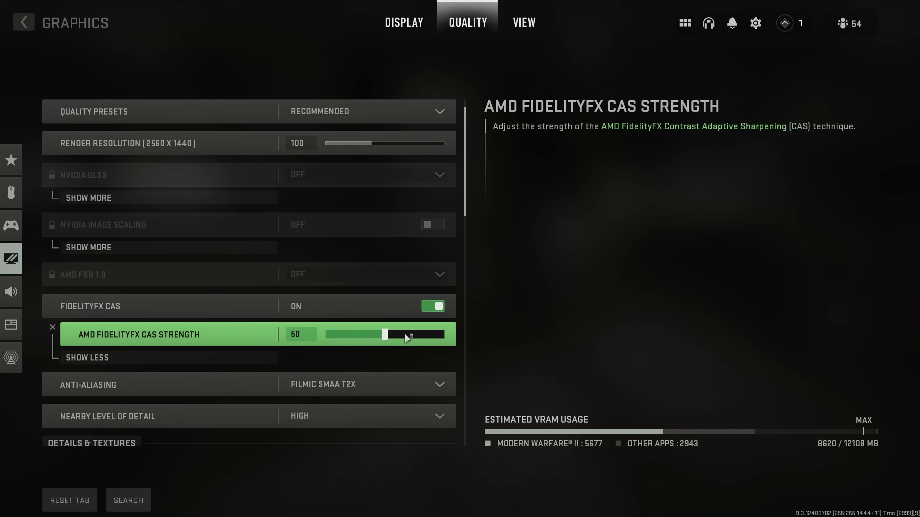
{"action": "left_click_drag", "start_coordinate": [385, 335], "coordinate": [414, 338]}
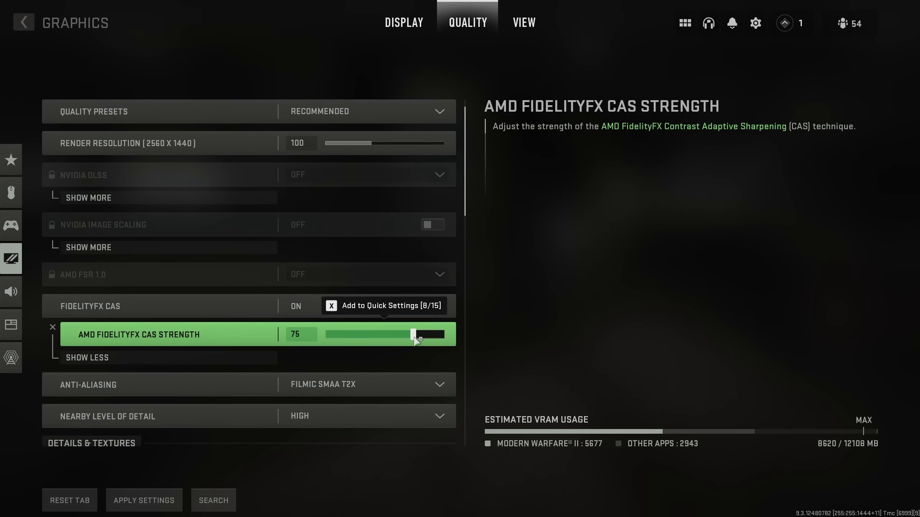
Set anti-aliasing to SMAA T2X and turn off FidelityFX CAS
{"action": "scroll", "coordinate": [419, 335], "scroll_direction": "down", "scroll_amount": 1}
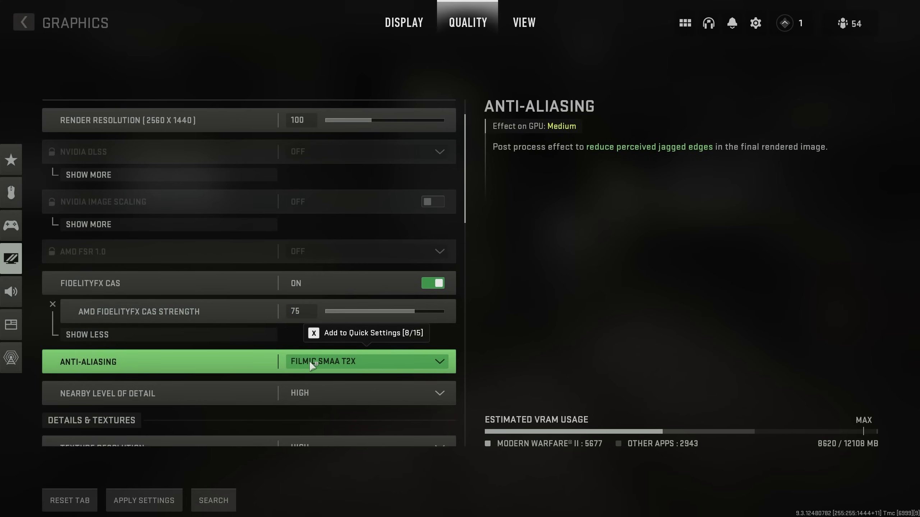
{"action": "left_click", "coordinate": [375, 358]}
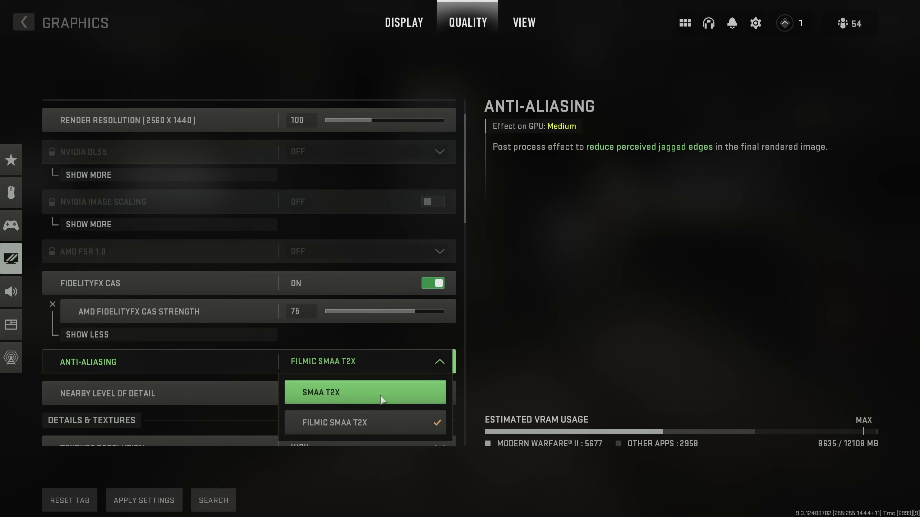
{"action": "left_click", "coordinate": [389, 390]}
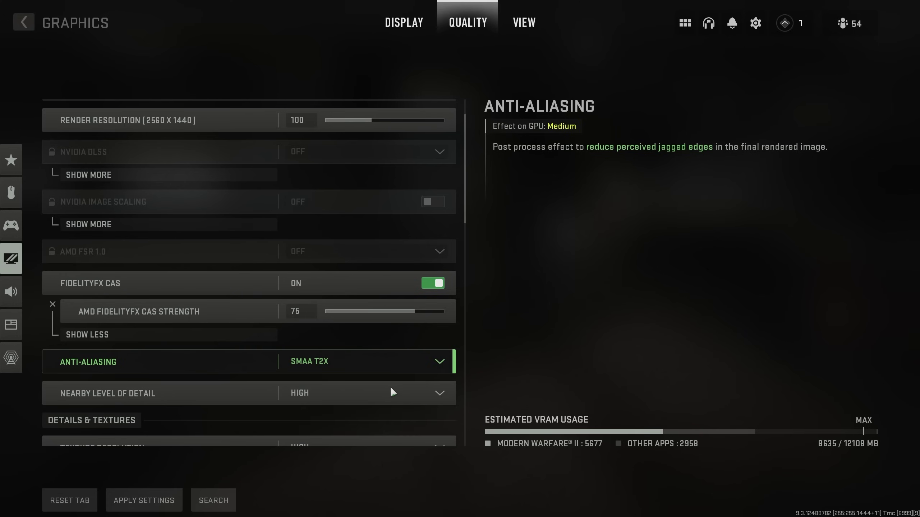
{"action": "left_click", "coordinate": [353, 362]}
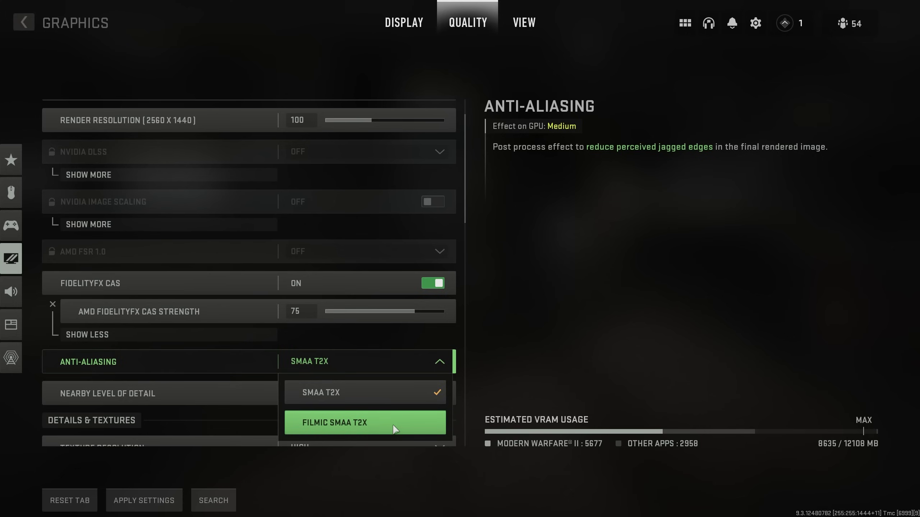
{"action": "left_click", "coordinate": [369, 363]}
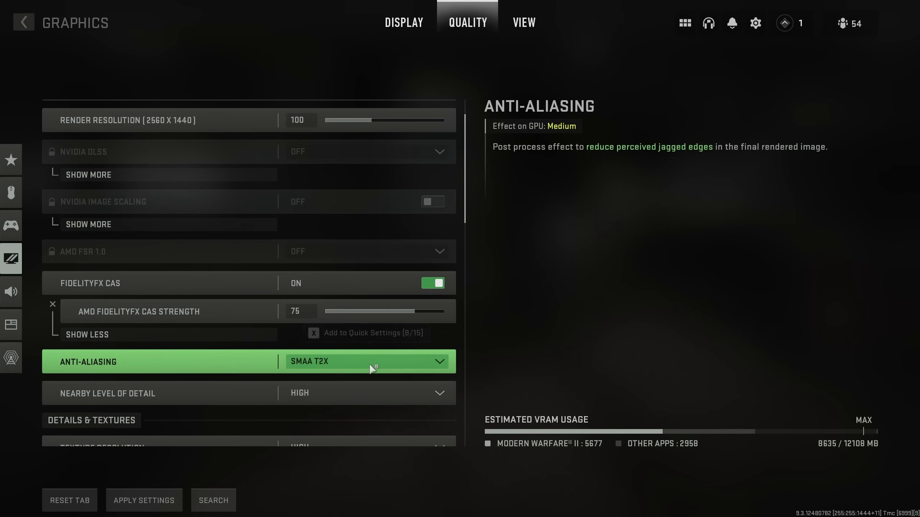
{"action": "left_click", "coordinate": [436, 286]}
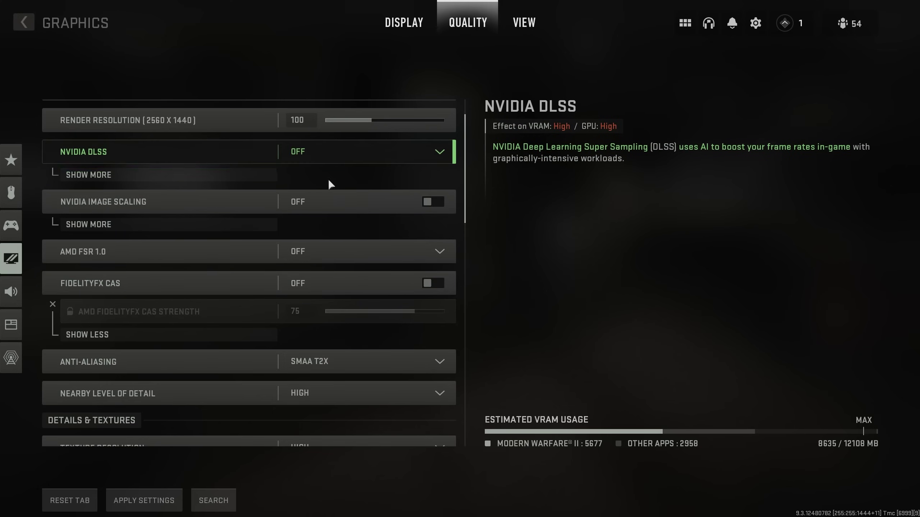
Expand the NVIDIA DLSS options, try the Quality mode and return DLSS to Off
{"action": "left_click", "coordinate": [263, 175]}
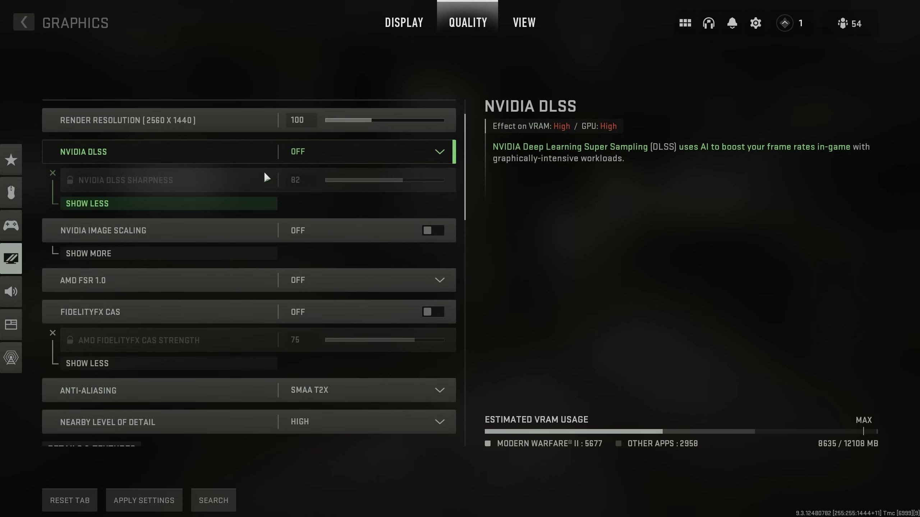
{"action": "left_click", "coordinate": [330, 163]}
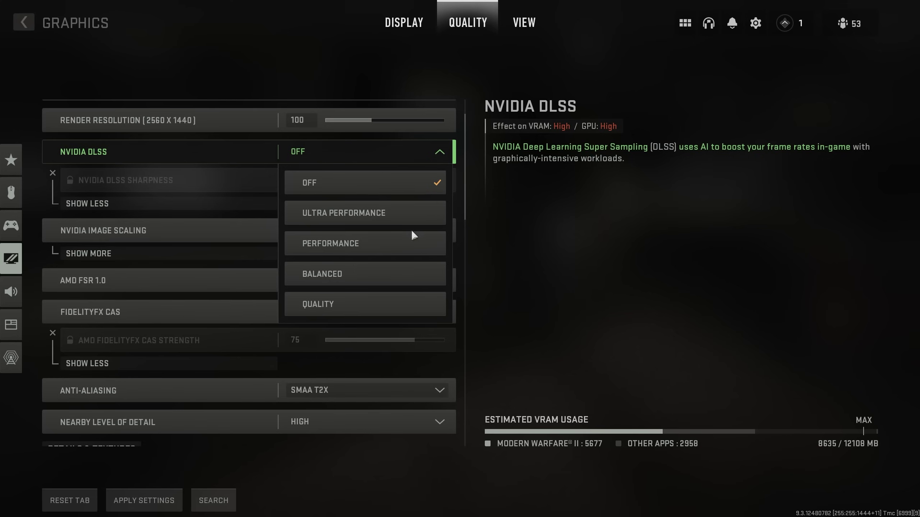
{"action": "left_click", "coordinate": [382, 298]}
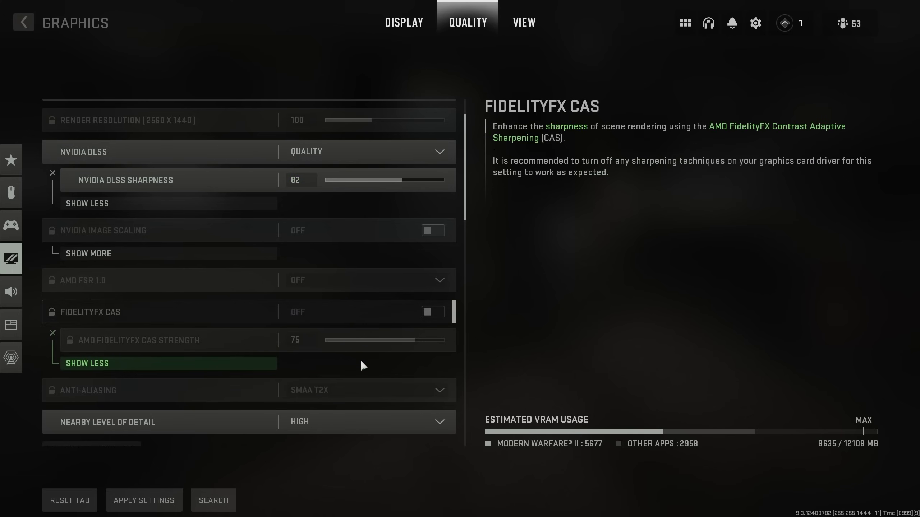
{"action": "left_click", "coordinate": [354, 150]}
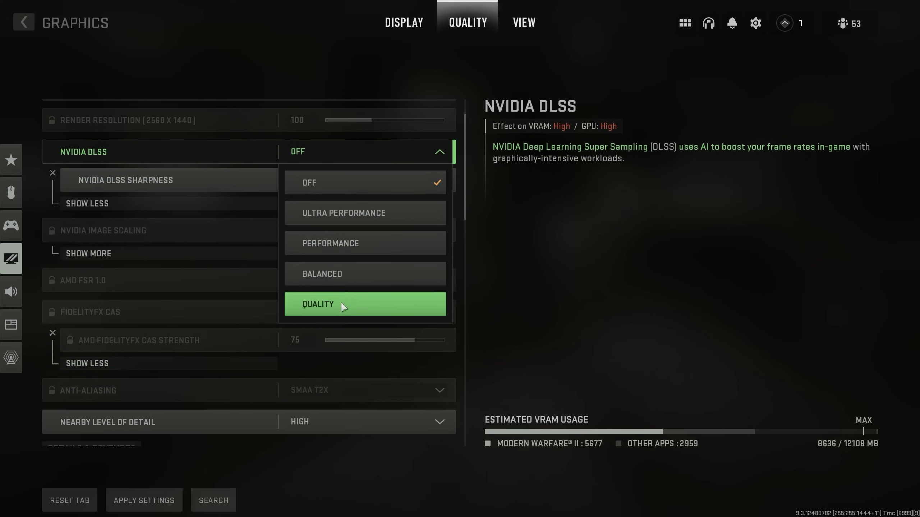
{"action": "left_click", "coordinate": [340, 302]}
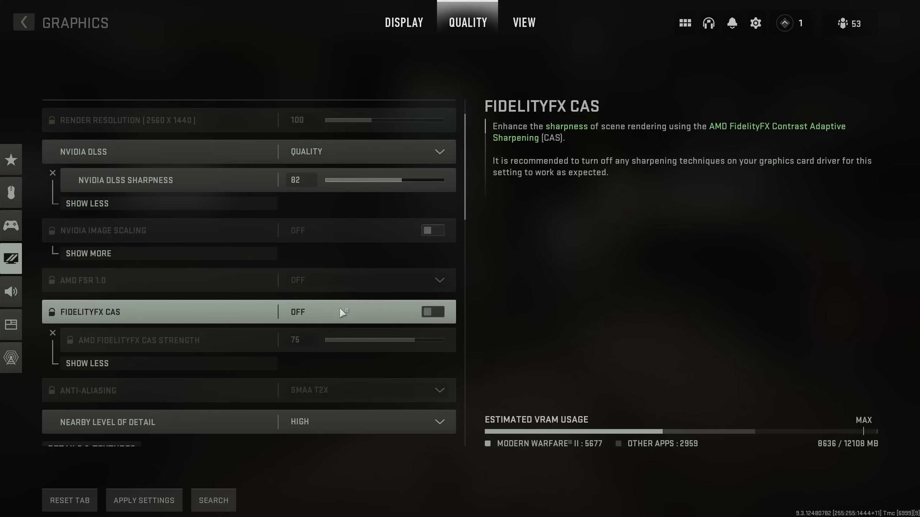
{"action": "left_click", "coordinate": [371, 151]}
{"action": "left_click", "coordinate": [367, 183]}
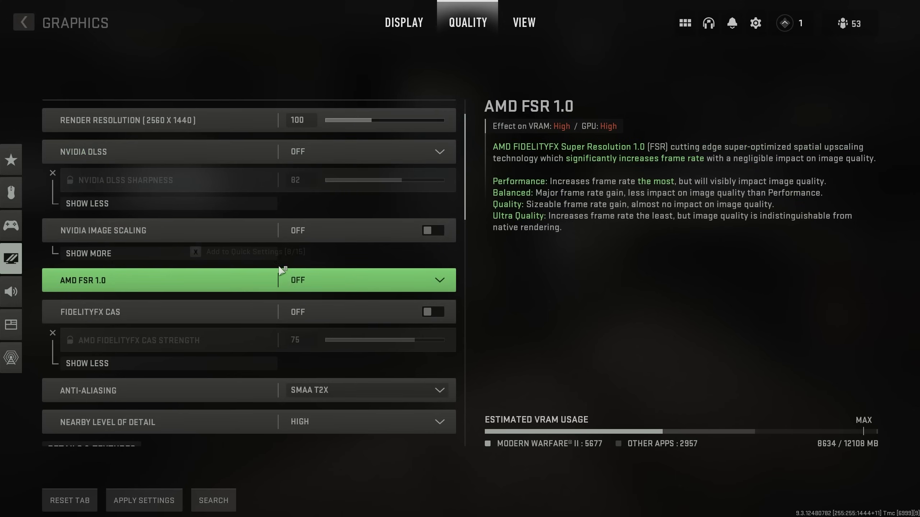
Review the NVIDIA Image Scaling options, collapse the DLSS and image scaling details, and check the AMD FSR 1.0 choices without changing them
{"action": "left_click", "coordinate": [124, 252]}
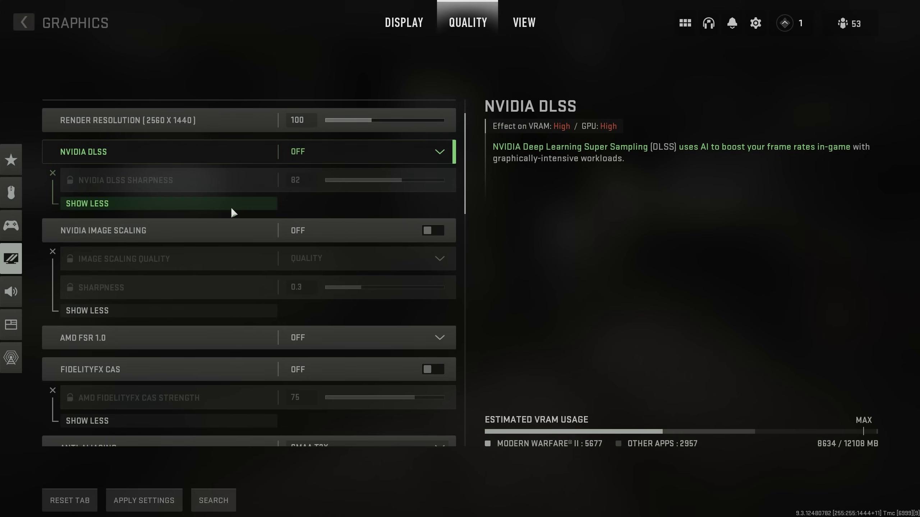
{"action": "left_click", "coordinate": [232, 205]}
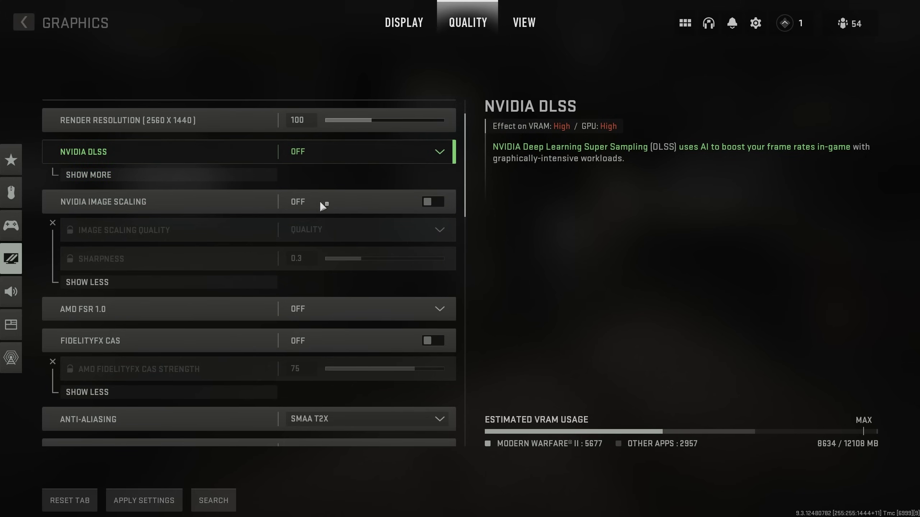
{"action": "left_click", "coordinate": [262, 282]}
{"action": "left_click", "coordinate": [362, 261]}
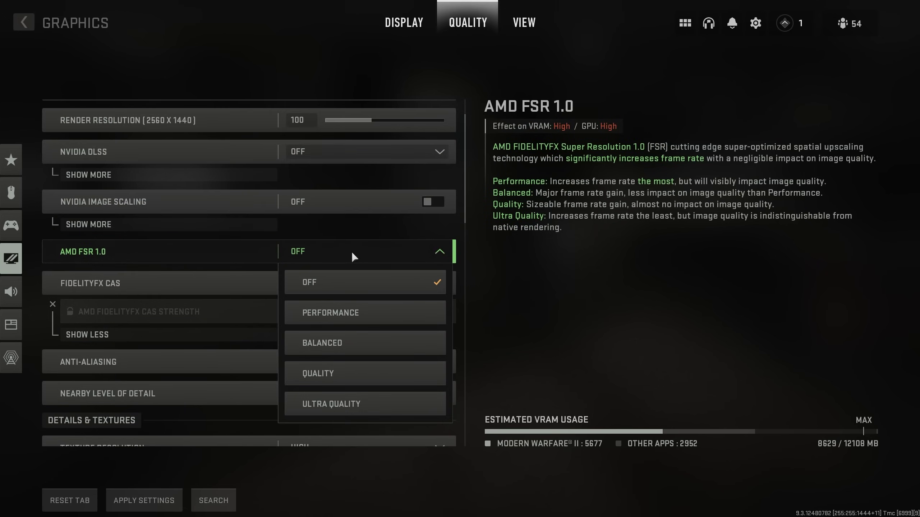
{"action": "left_click", "coordinate": [358, 251]}
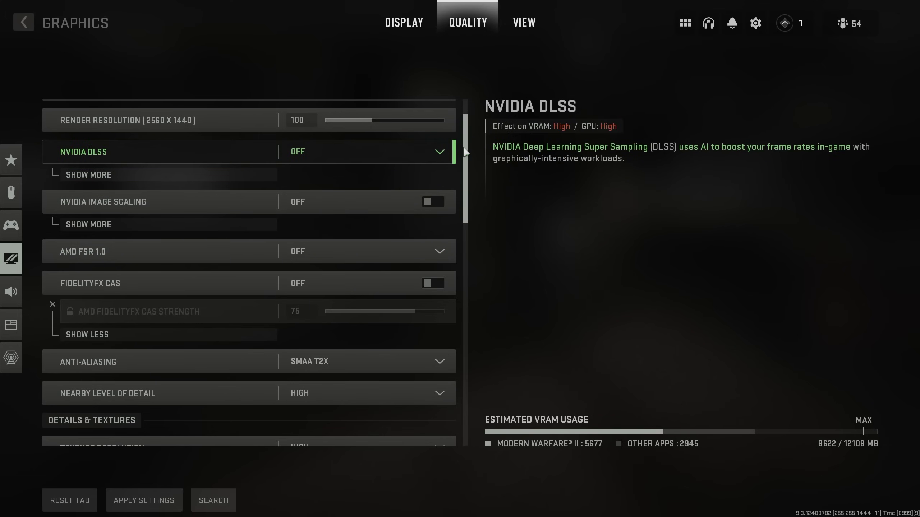
Choose High for the nearby level of detail in the quality settings
{"action": "left_click_drag", "start_coordinate": [465, 152], "coordinate": [466, 228]}
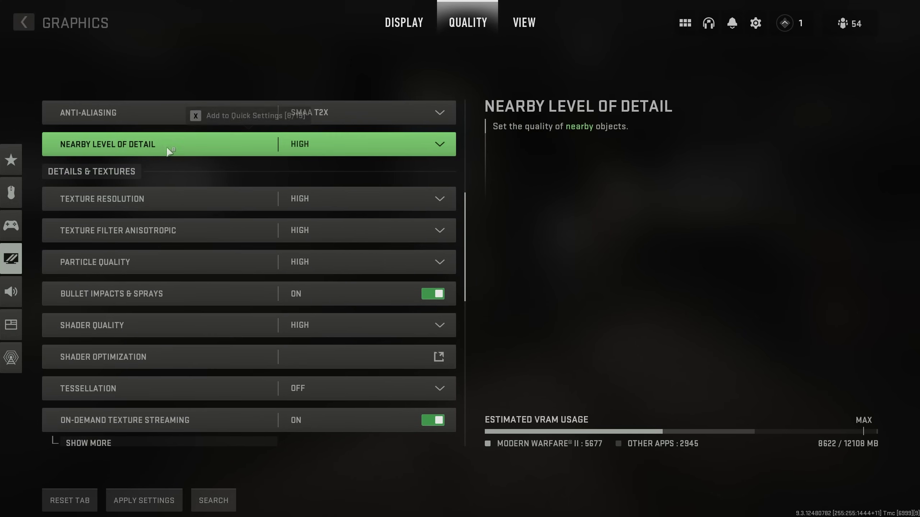
{"action": "left_click", "coordinate": [323, 148]}
{"action": "left_click", "coordinate": [328, 208]}
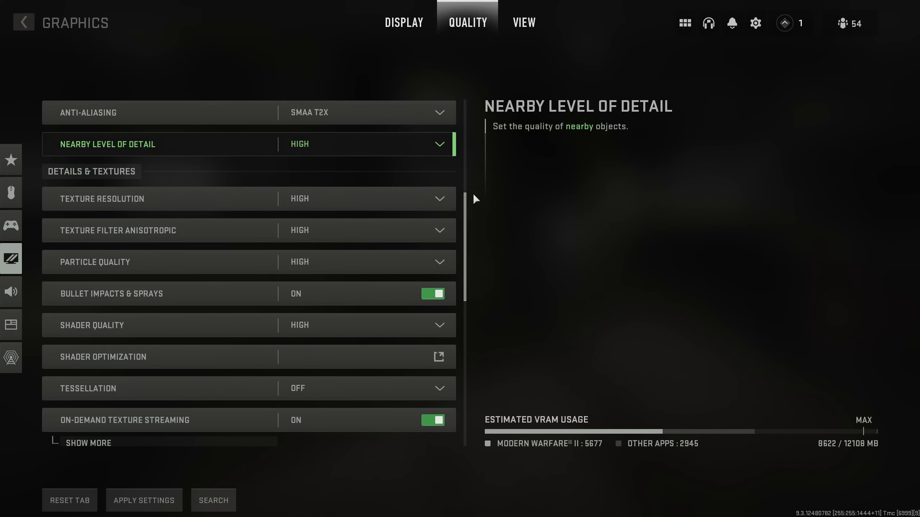
Choose High for the texture resolution and check the anisotropic texture filter choices without changing them
{"action": "scroll", "coordinate": [465, 226], "scroll_direction": "down", "scroll_amount": 2}
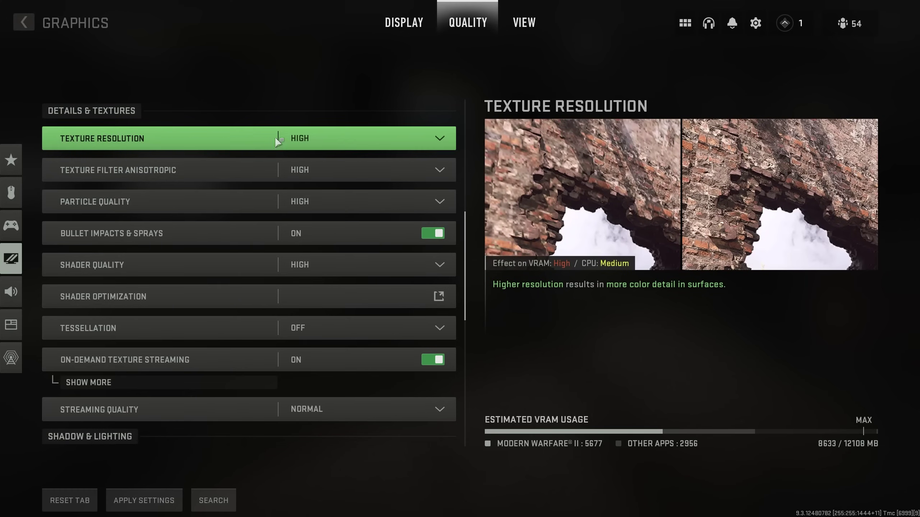
{"action": "left_click", "coordinate": [332, 142]}
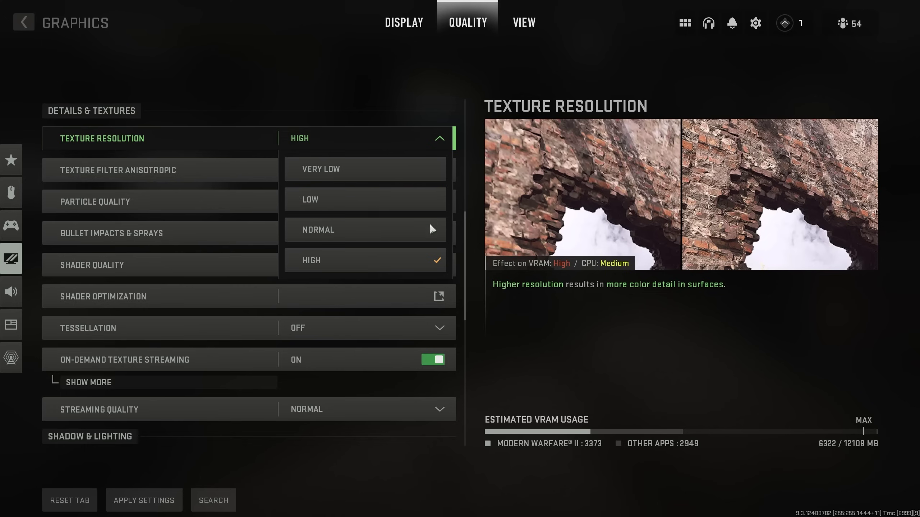
{"action": "left_click", "coordinate": [396, 258]}
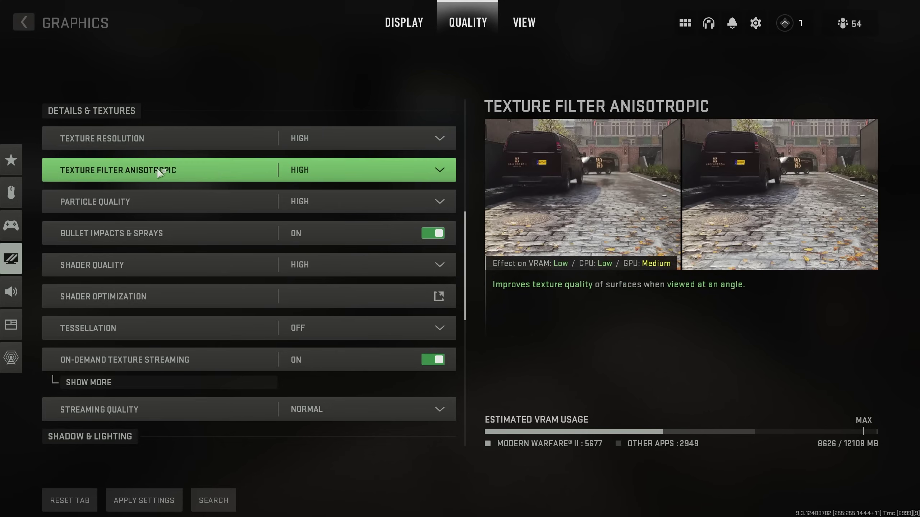
{"action": "left_click", "coordinate": [336, 170]}
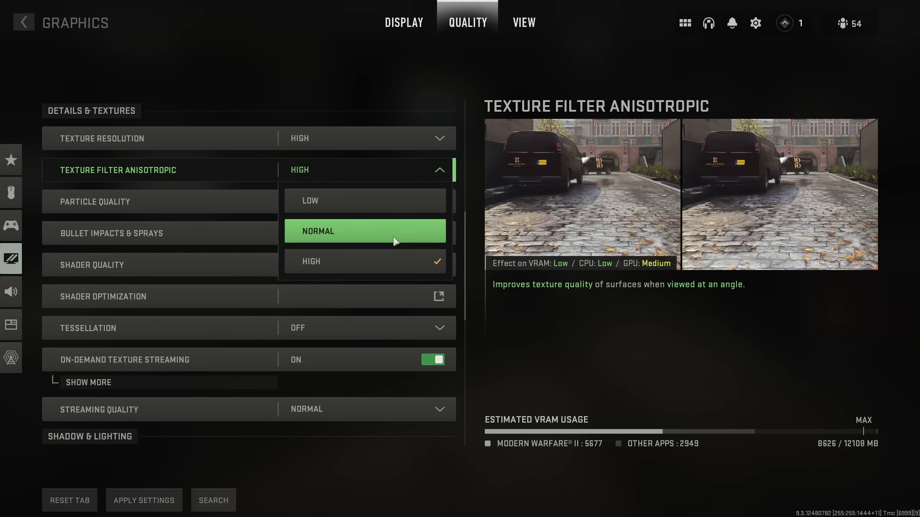
{"action": "left_click", "coordinate": [384, 167]}
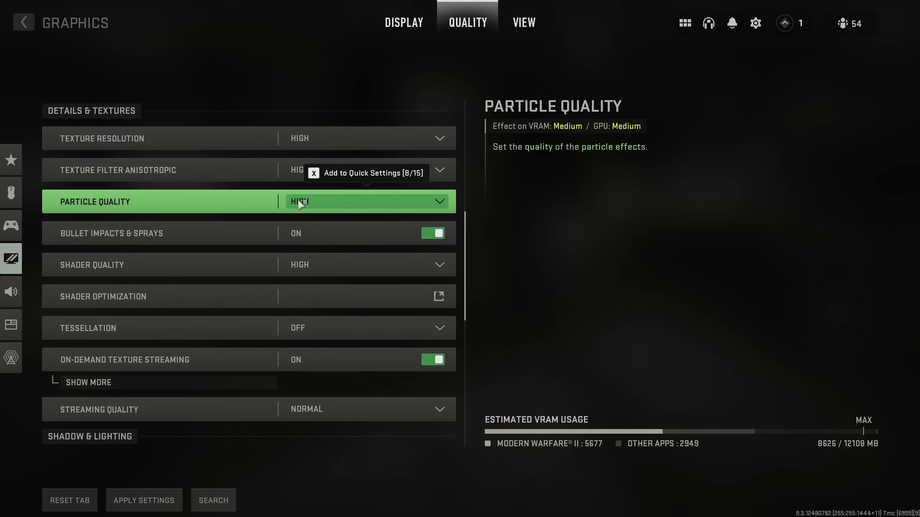
Set the particle quality to Low and lower the shader quality
{"action": "left_click", "coordinate": [303, 201]}
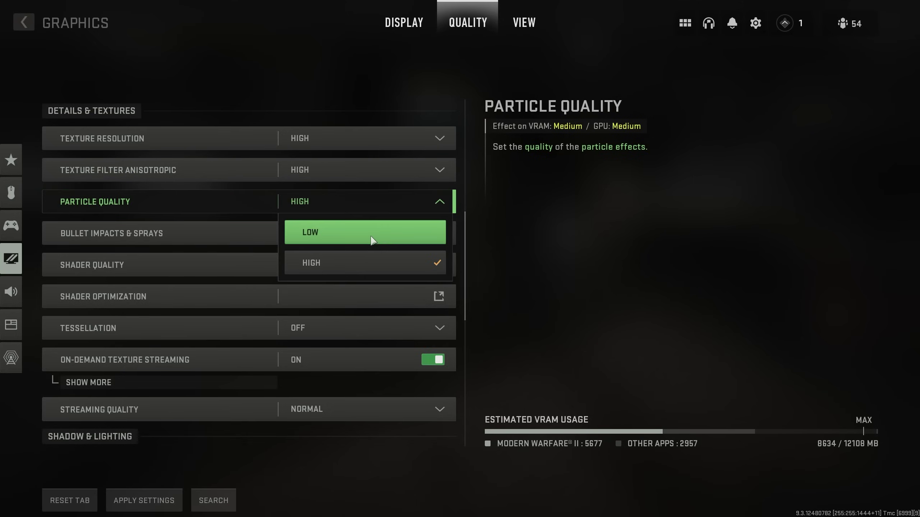
{"action": "left_click", "coordinate": [358, 240]}
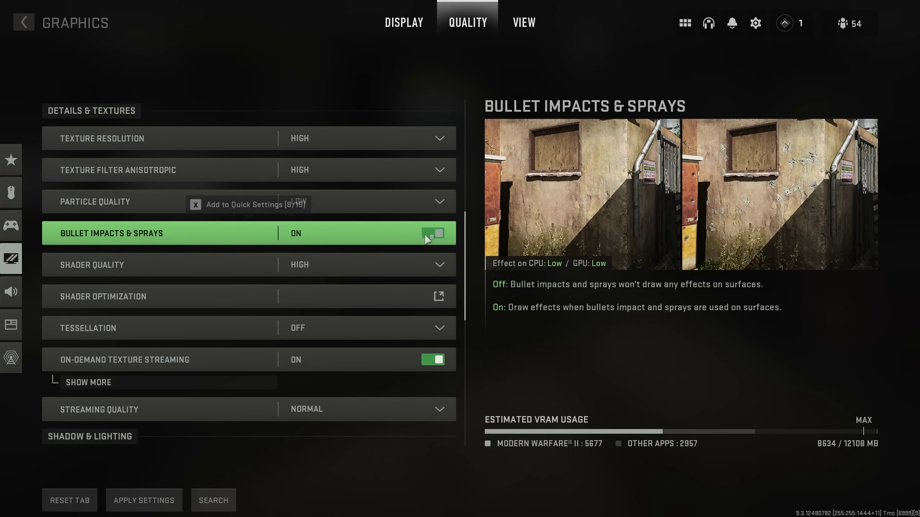
{"action": "left_click_drag", "start_coordinate": [467, 228], "coordinate": [468, 276]}
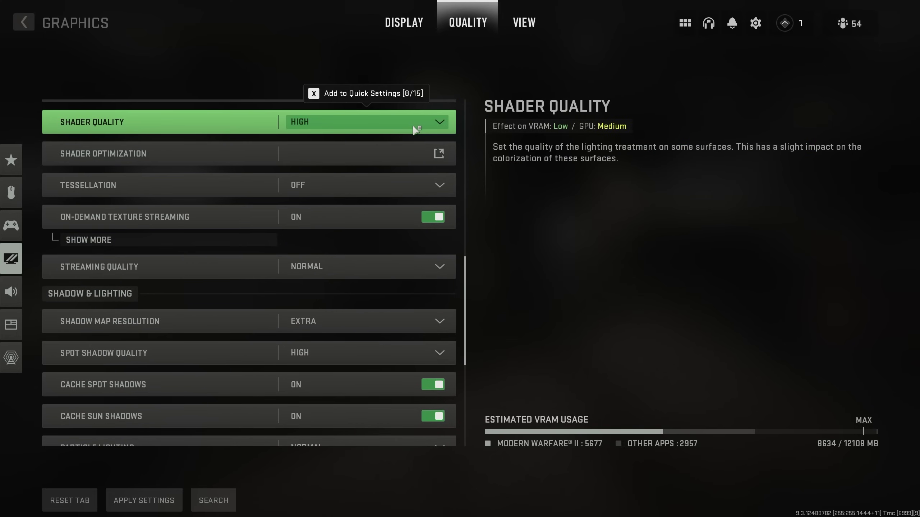
{"action": "left_click", "coordinate": [415, 127]}
{"action": "left_click", "coordinate": [366, 153]}
Disable On-Demand Texture Streaming, confirming the choice, and set the streaming quality to Low
{"action": "scroll", "coordinate": [466, 304], "scroll_direction": "down", "scroll_amount": 2}
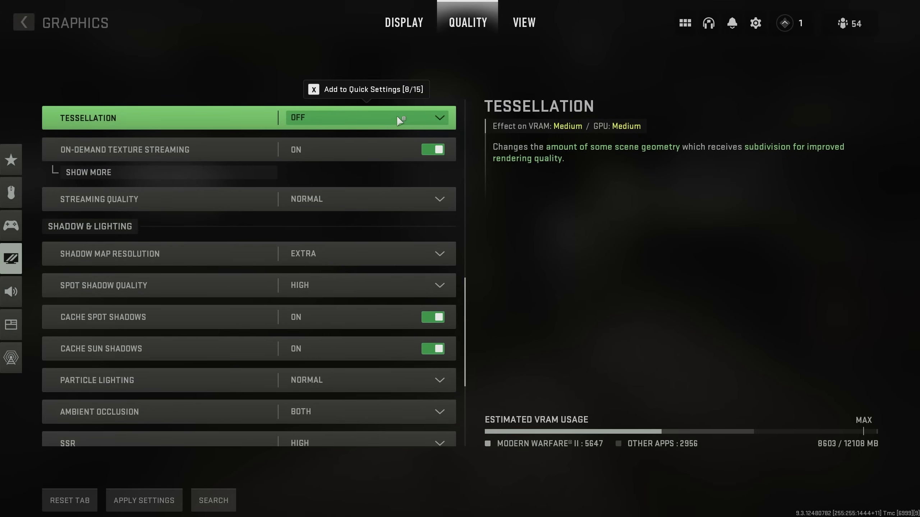
{"action": "left_click", "coordinate": [434, 148]}
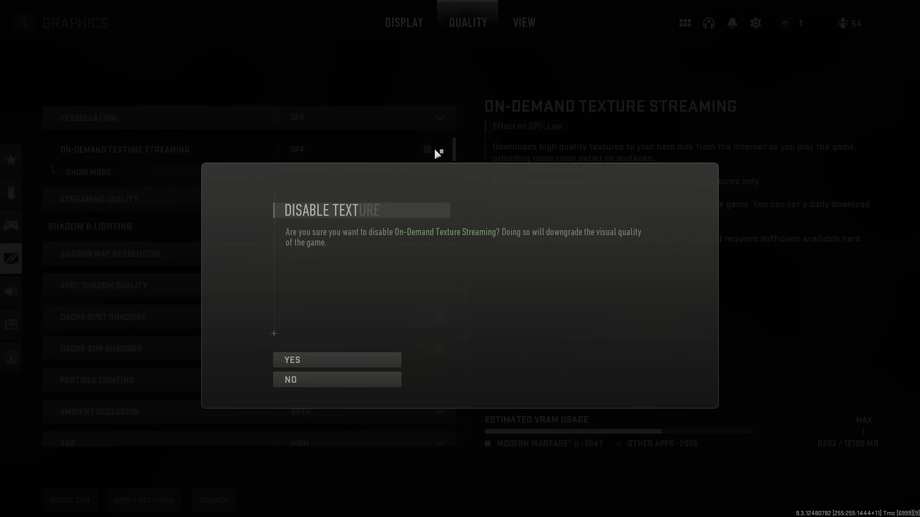
{"action": "left_click", "coordinate": [341, 360]}
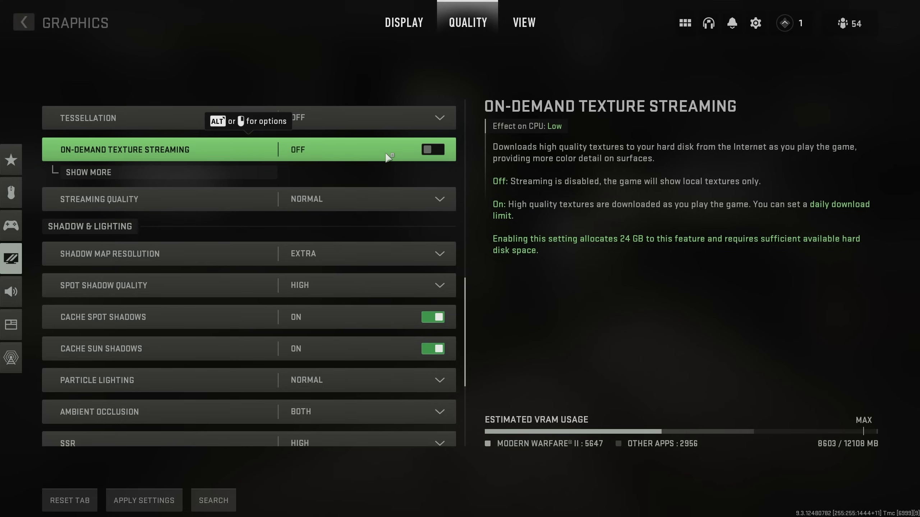
{"action": "left_click", "coordinate": [343, 193]}
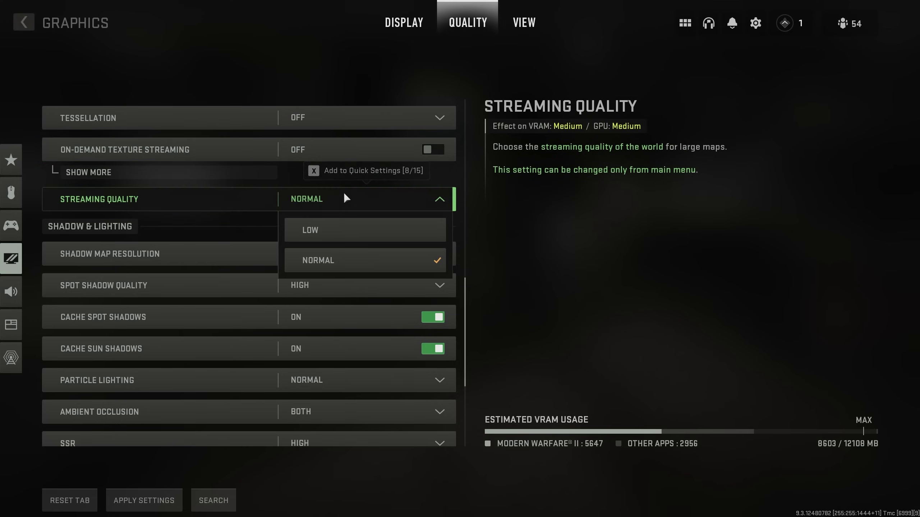
{"action": "left_click", "coordinate": [350, 229]}
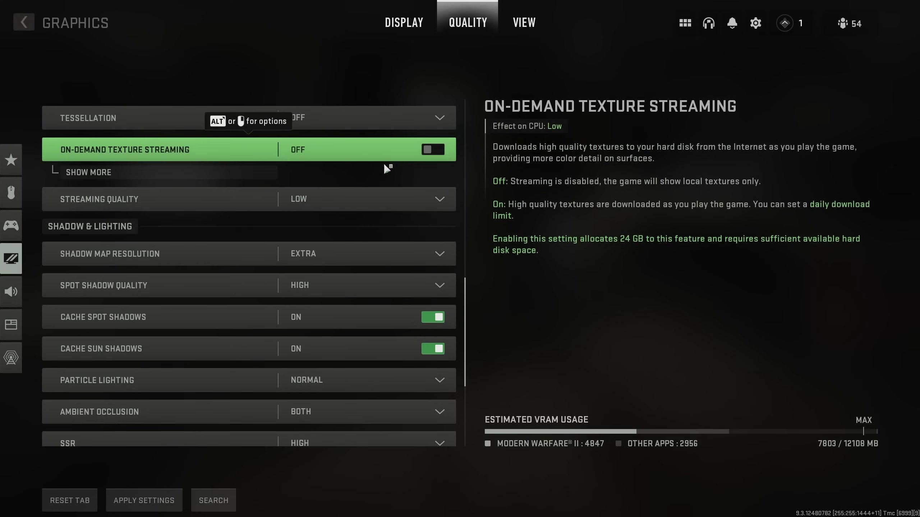
Set the shadow map resolution to Low, try Very Low, and settle on Low
{"action": "left_click_drag", "start_coordinate": [465, 288], "coordinate": [465, 323]}
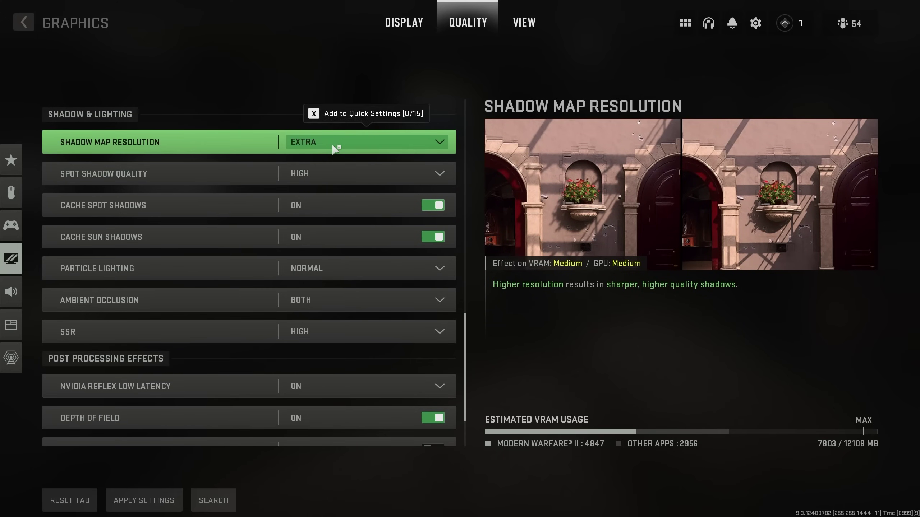
{"action": "left_click", "coordinate": [334, 149]}
{"action": "left_click", "coordinate": [327, 208]}
{"action": "left_click", "coordinate": [328, 135]}
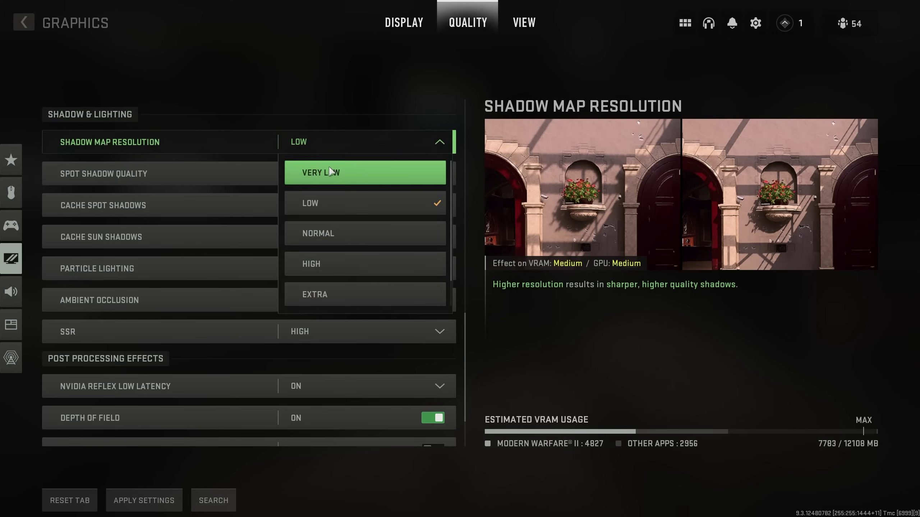
{"action": "left_click", "coordinate": [335, 173]}
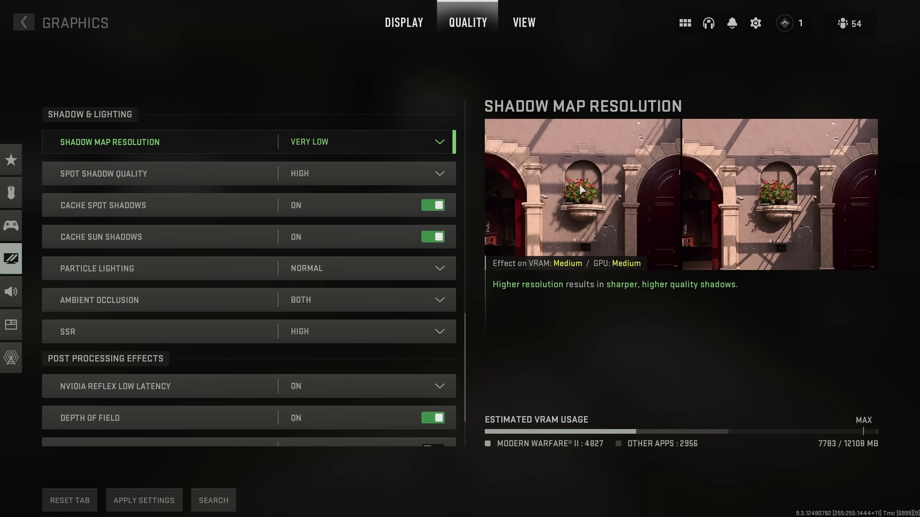
{"action": "left_click", "coordinate": [412, 145]}
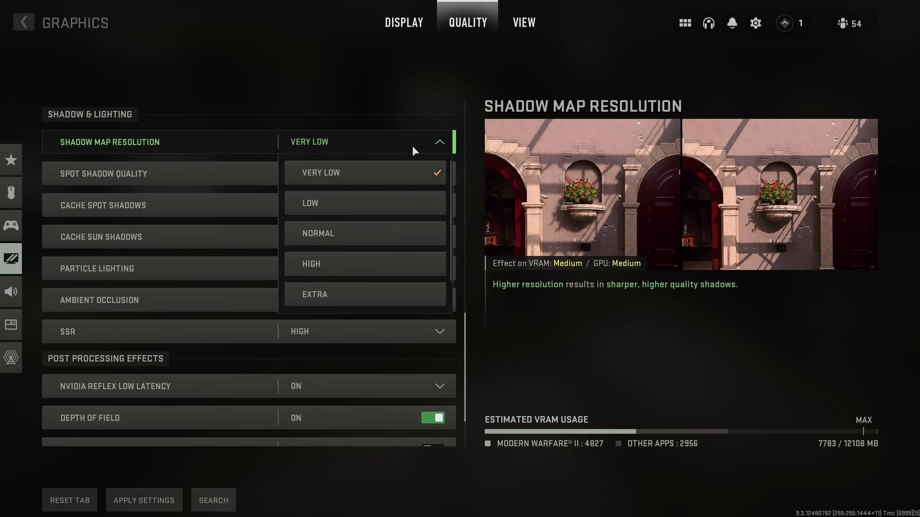
{"action": "left_click", "coordinate": [347, 200]}
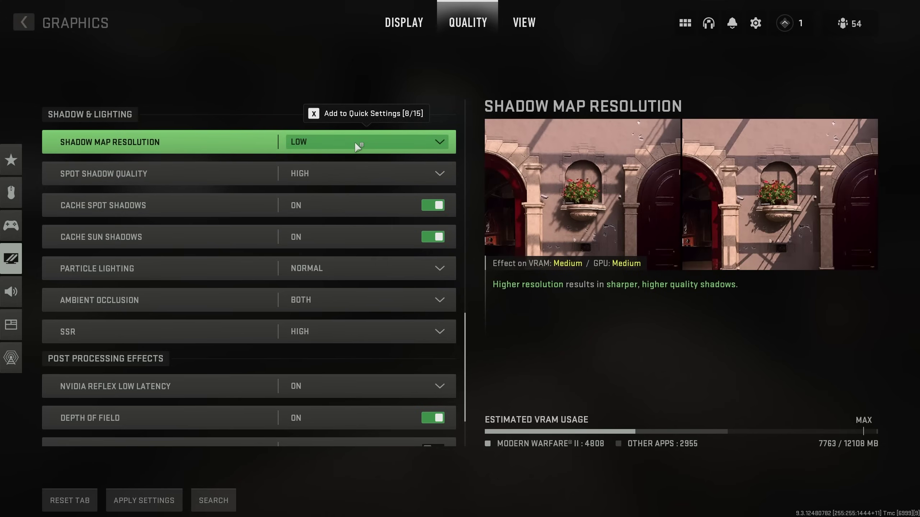
Set both the spot shadow quality and the particle lighting to Low
{"action": "left_click", "coordinate": [324, 174]}
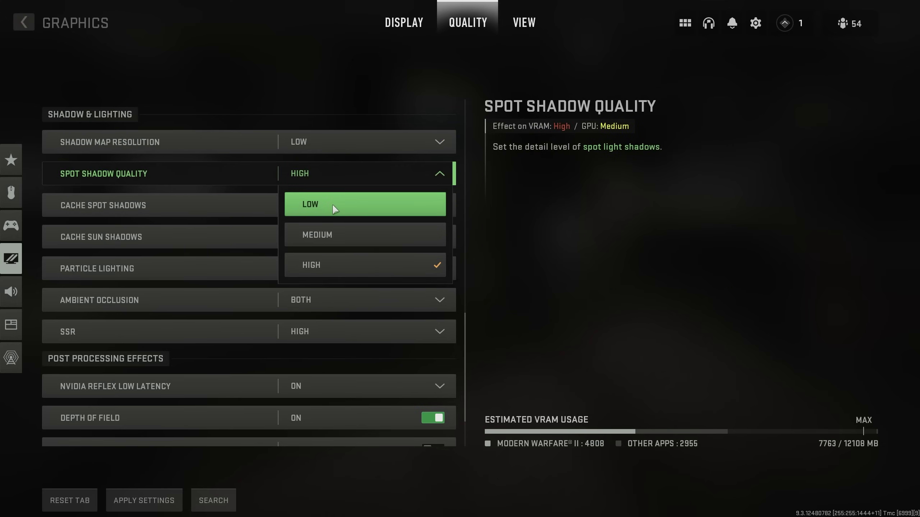
{"action": "left_click", "coordinate": [332, 205]}
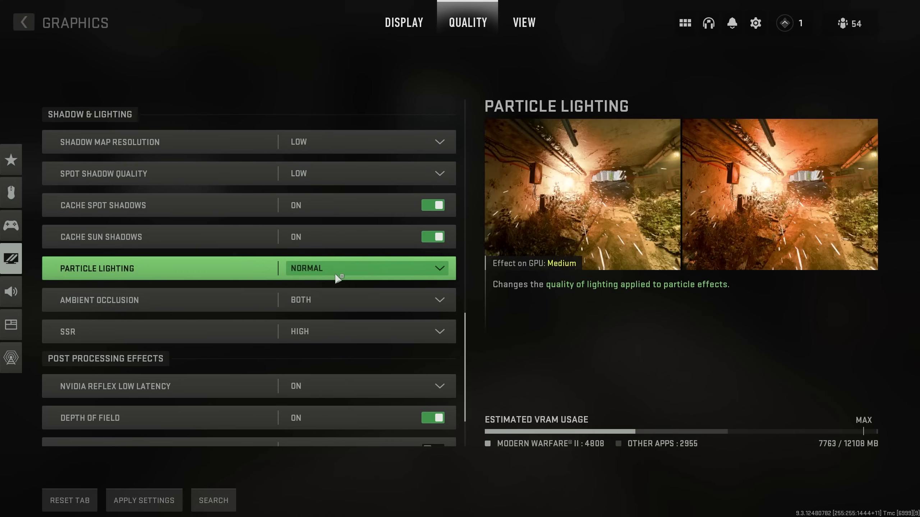
{"action": "left_click", "coordinate": [336, 278]}
{"action": "left_click", "coordinate": [335, 299]}
Turn off ambient occlusion and SSR in the shadow and lighting settings
{"action": "left_click", "coordinate": [337, 305]}
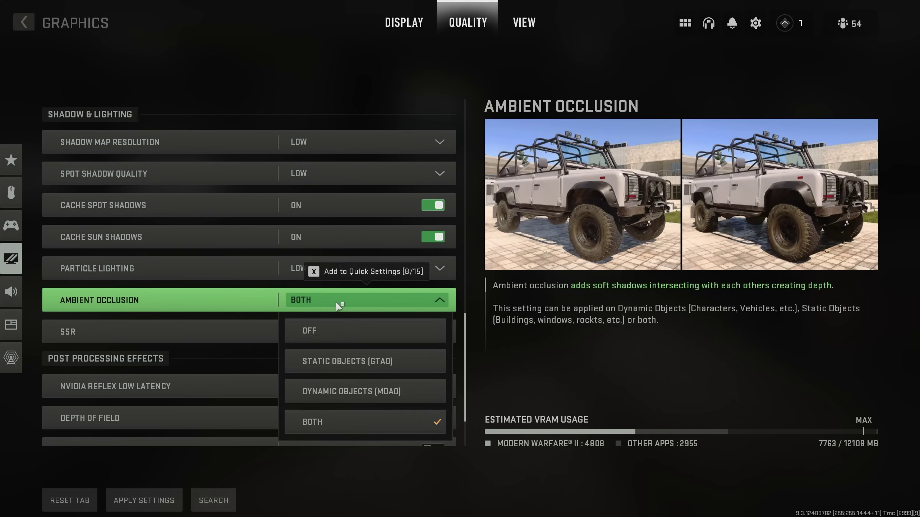
{"action": "left_click", "coordinate": [342, 328]}
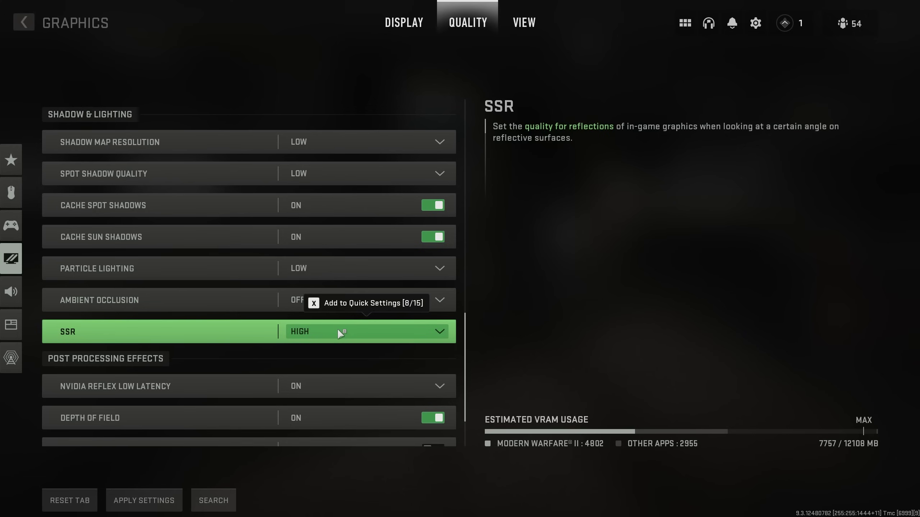
{"action": "left_click", "coordinate": [338, 331]}
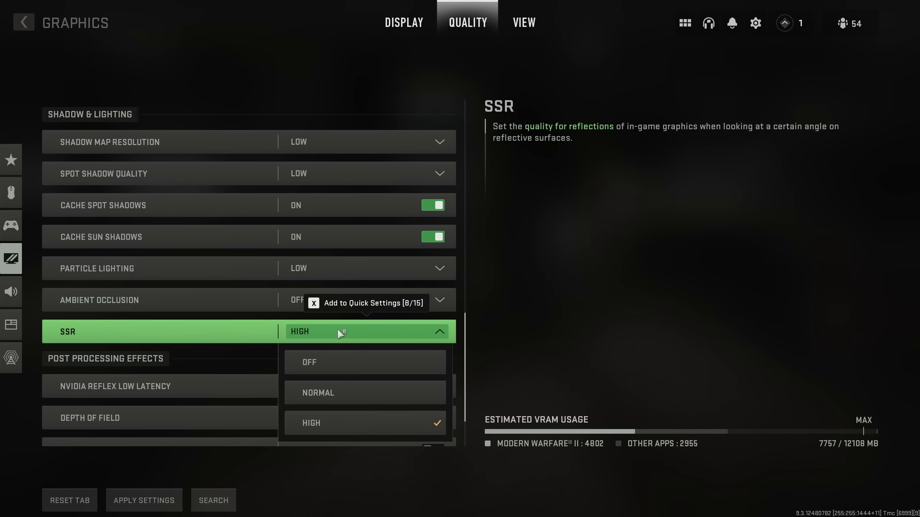
{"action": "left_click", "coordinate": [336, 370]}
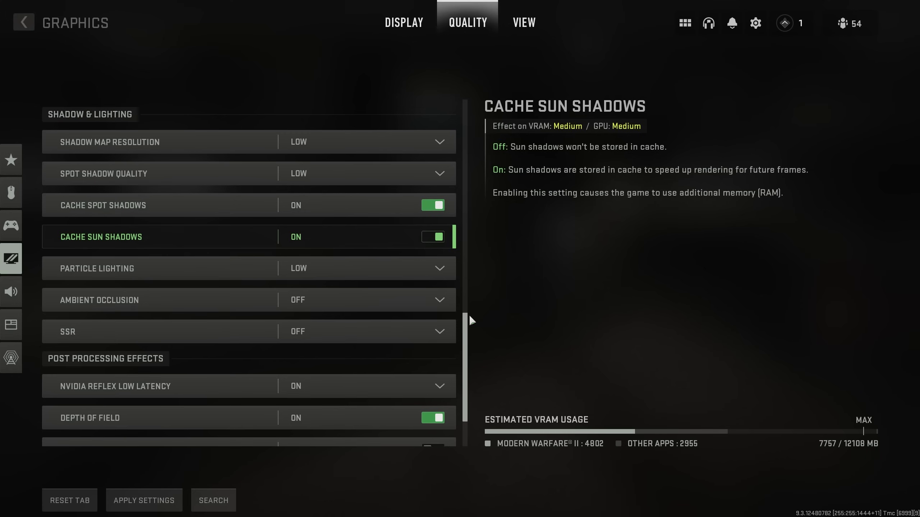
Review the NVIDIA Reflex Low Latency choices in the post processing effects without changing the setting
{"action": "scroll", "coordinate": [467, 322], "scroll_direction": "down", "scroll_amount": 3}
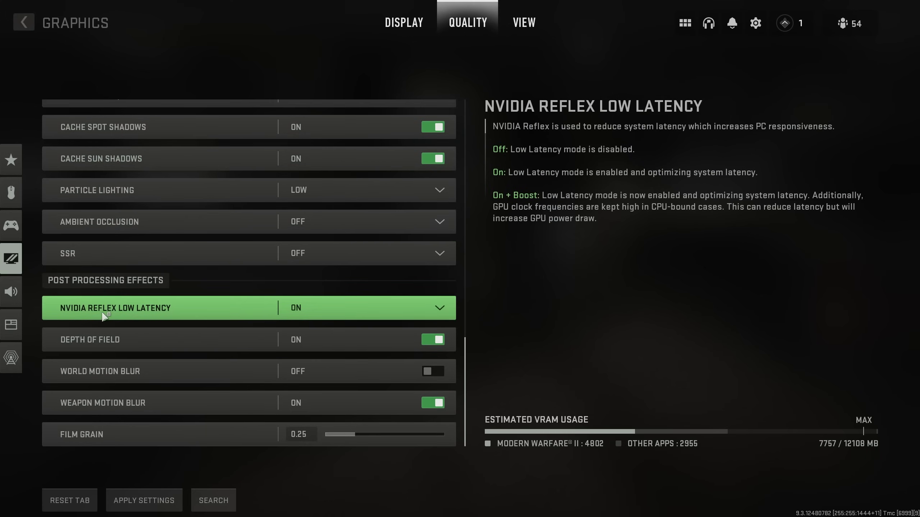
{"action": "left_click", "coordinate": [318, 314]}
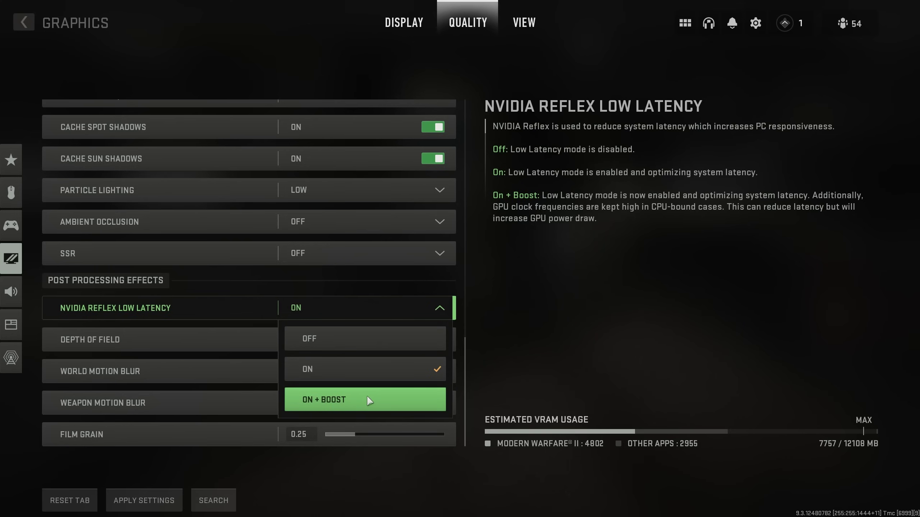
{"action": "left_click", "coordinate": [361, 313]}
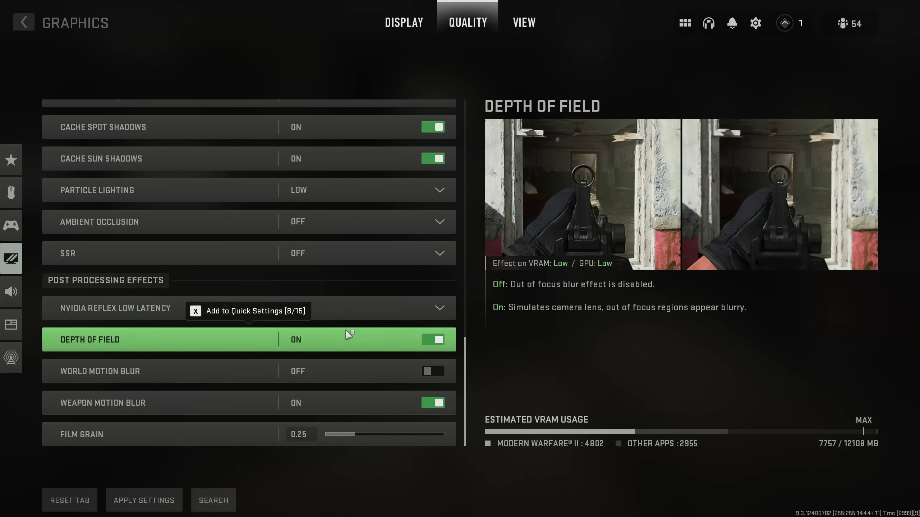
Turn off depth of field and weapon motion blur in the post processing effects
{"action": "left_click", "coordinate": [433, 339]}
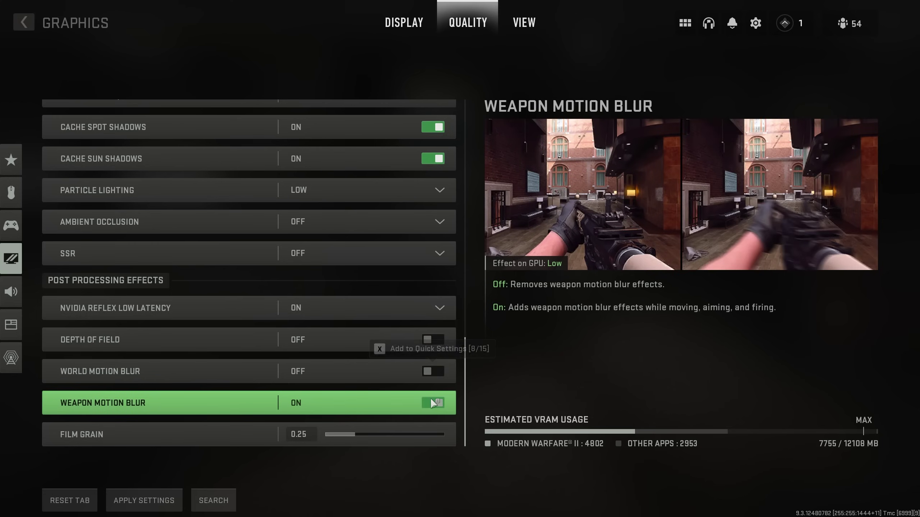
{"action": "left_click", "coordinate": [430, 402]}
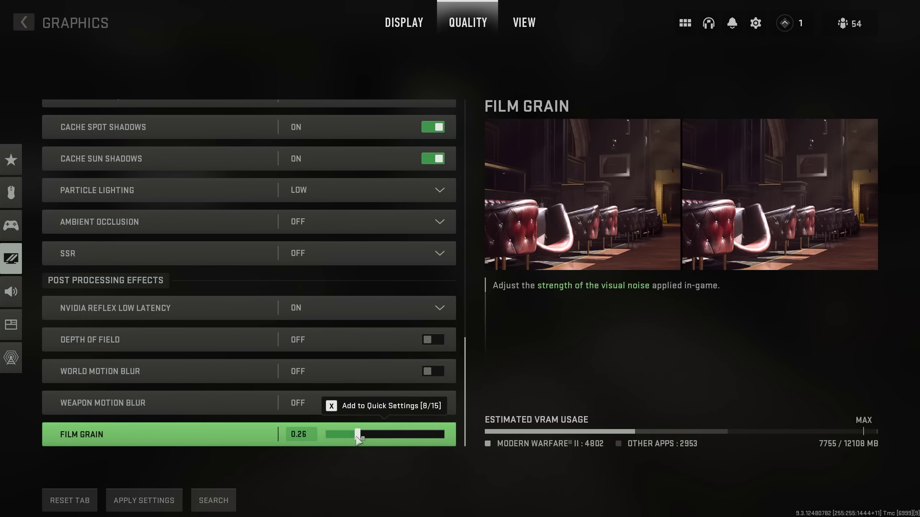
Reduce the film grain to 0.00 in the post processing effects and apply the quality settings
{"action": "left_click_drag", "start_coordinate": [357, 436], "coordinate": [285, 445]}
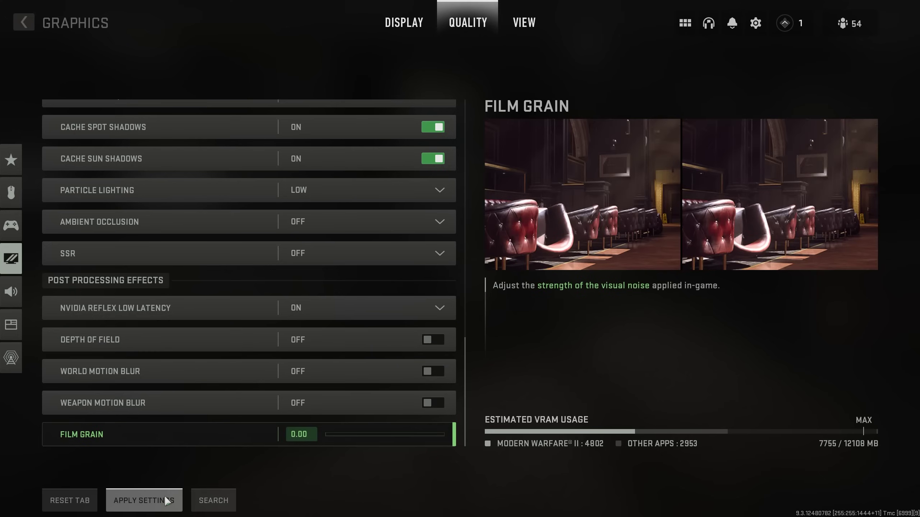
{"action": "left_click", "coordinate": [164, 495]}
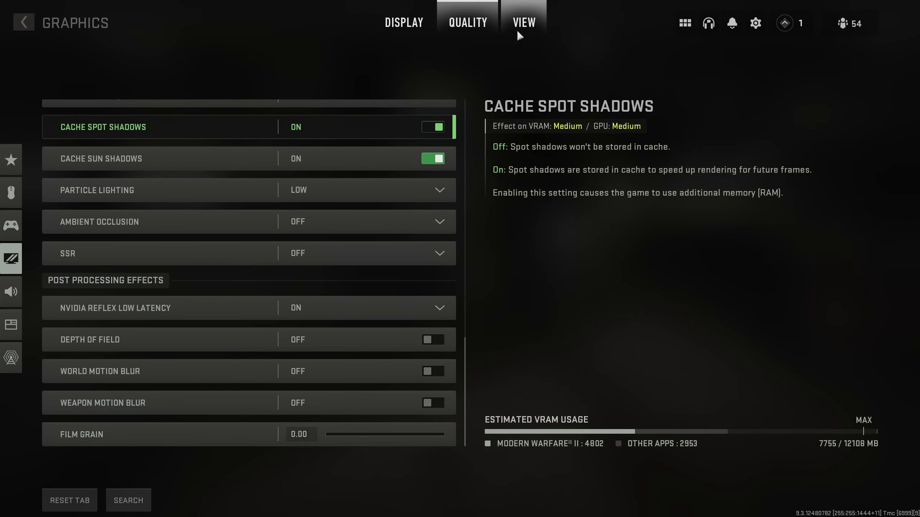
Set the camera's field of view to 110 in the view settings
{"action": "left_click", "coordinate": [518, 28]}
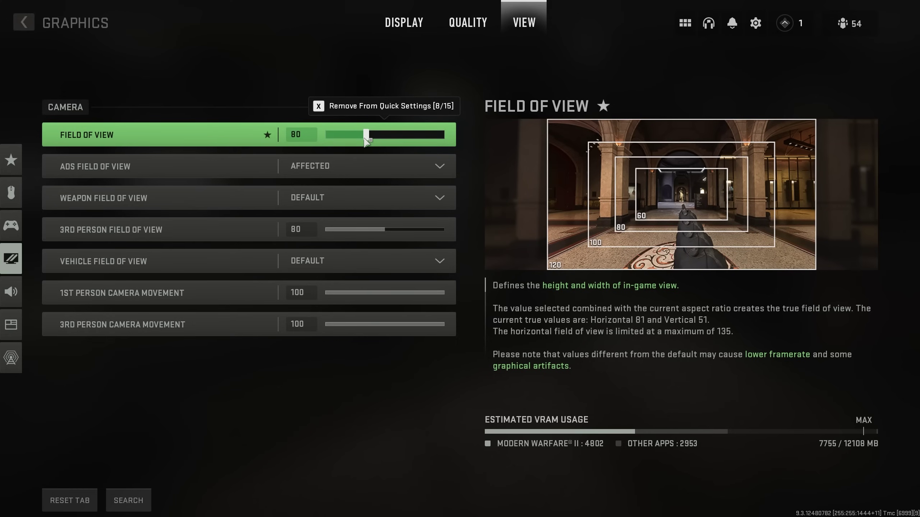
{"action": "left_click_drag", "start_coordinate": [364, 138], "coordinate": [355, 137]}
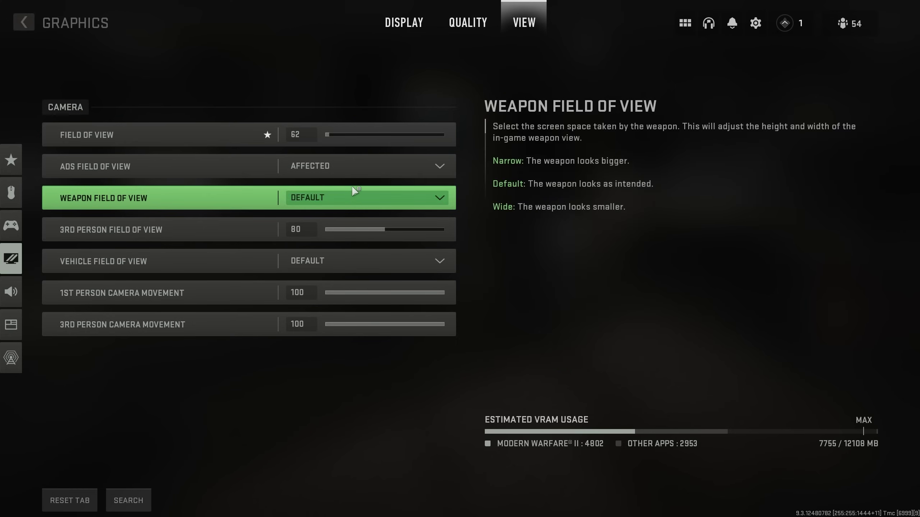
{"action": "left_click", "coordinate": [333, 138]}
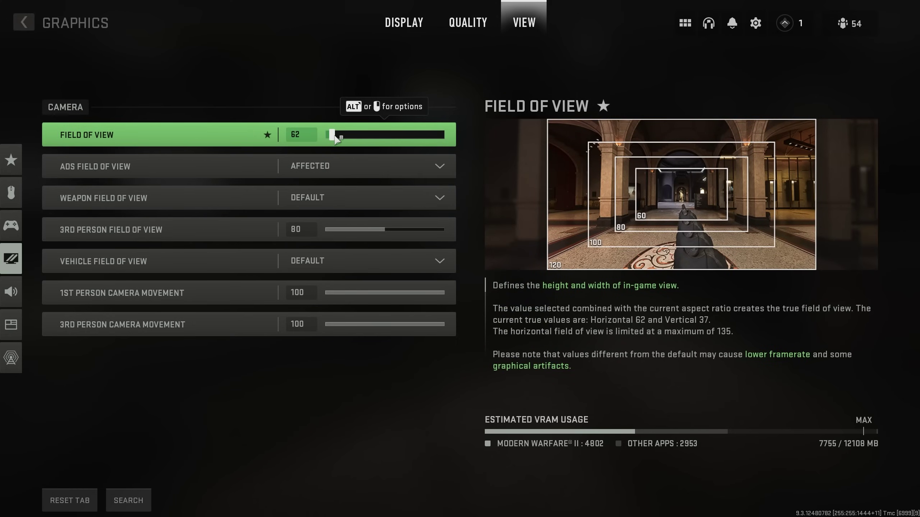
{"action": "left_click_drag", "start_coordinate": [335, 136], "coordinate": [426, 139]}
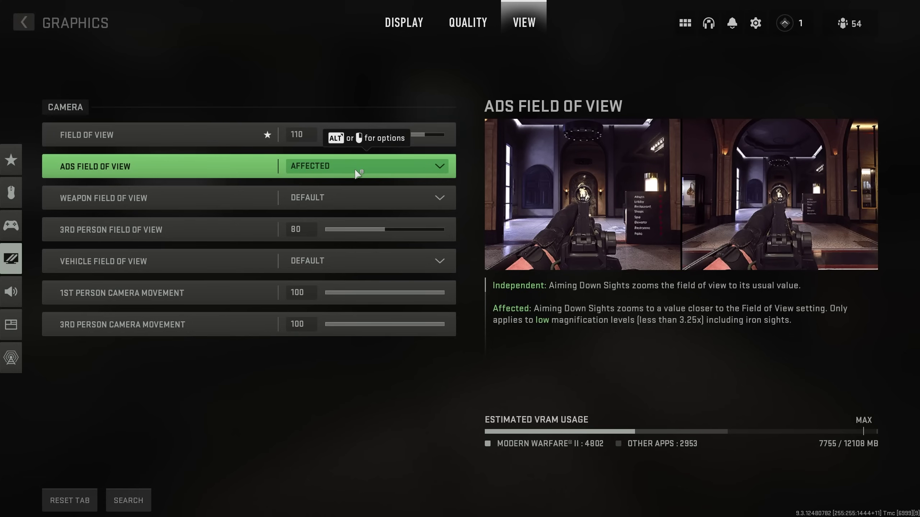
Set the ADS field of view to Independent and check the weapon field of view options
{"action": "left_click", "coordinate": [358, 166]}
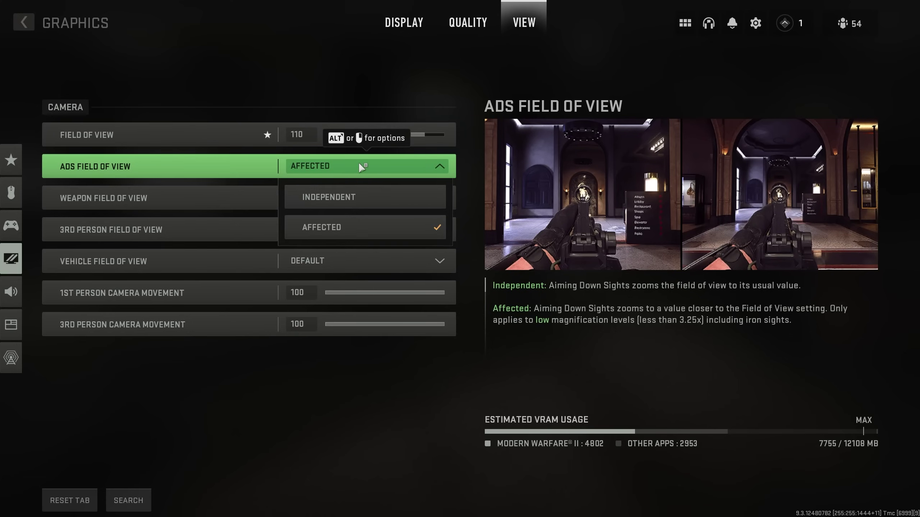
{"action": "left_click", "coordinate": [358, 196]}
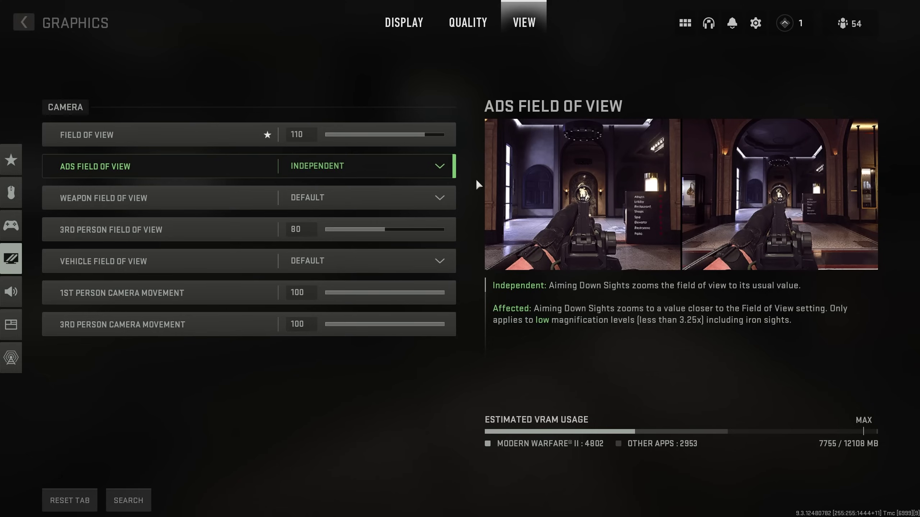
{"action": "left_click", "coordinate": [377, 199]}
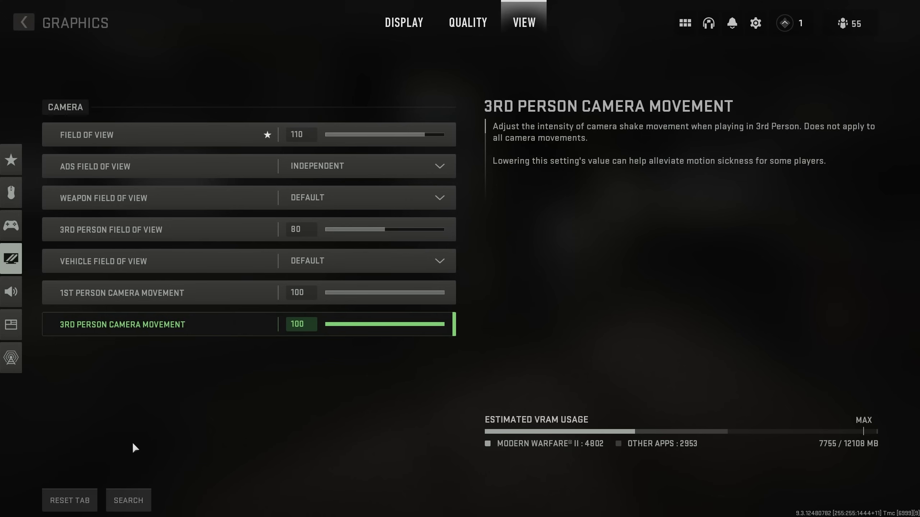
Turn on FidelityFX CAS in the global quality settings, apply the change and return to the game's home screen
{"action": "left_click", "coordinate": [467, 19]}
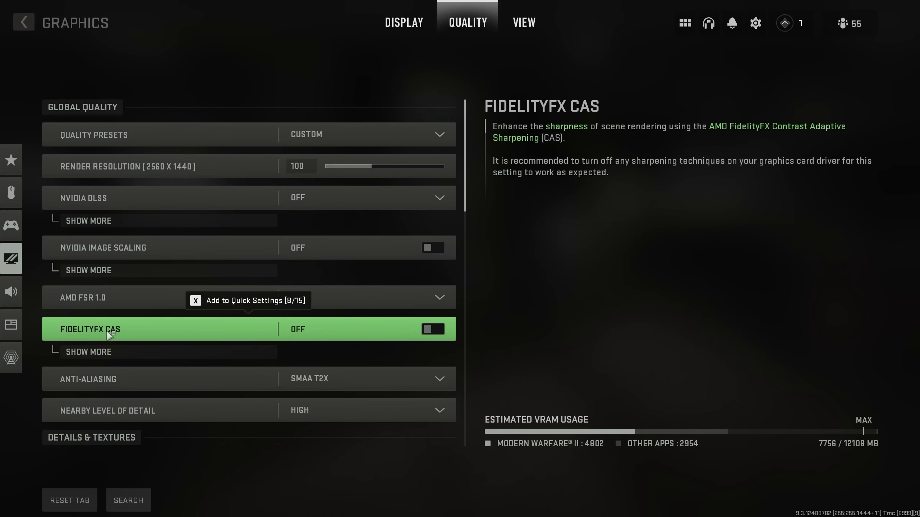
{"action": "left_click", "coordinate": [436, 325]}
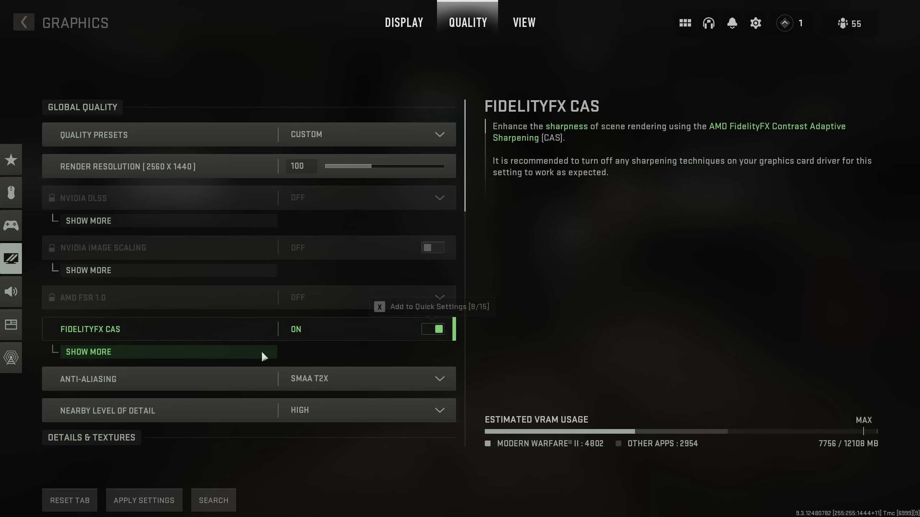
{"action": "left_click", "coordinate": [262, 351]}
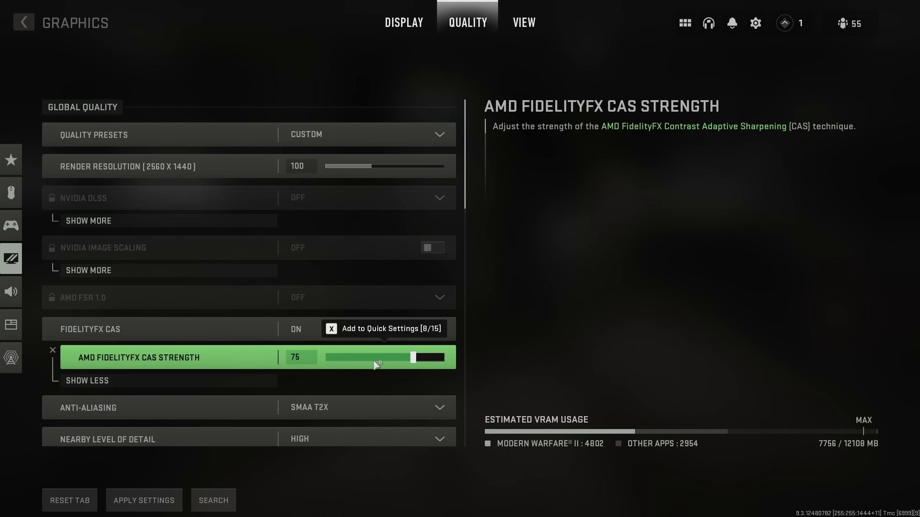
{"action": "left_click", "coordinate": [134, 501]}
{"action": "key", "text": "Escape"}
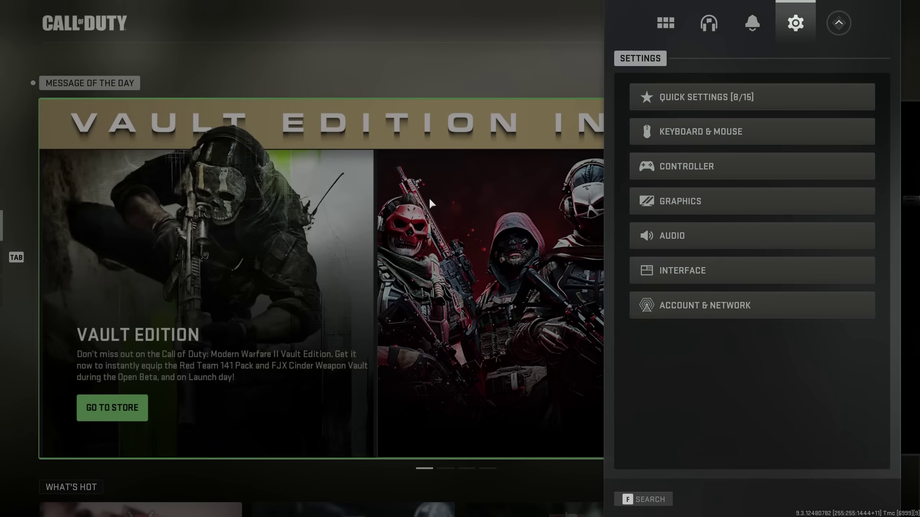
{"action": "left_click", "coordinate": [408, 83]}
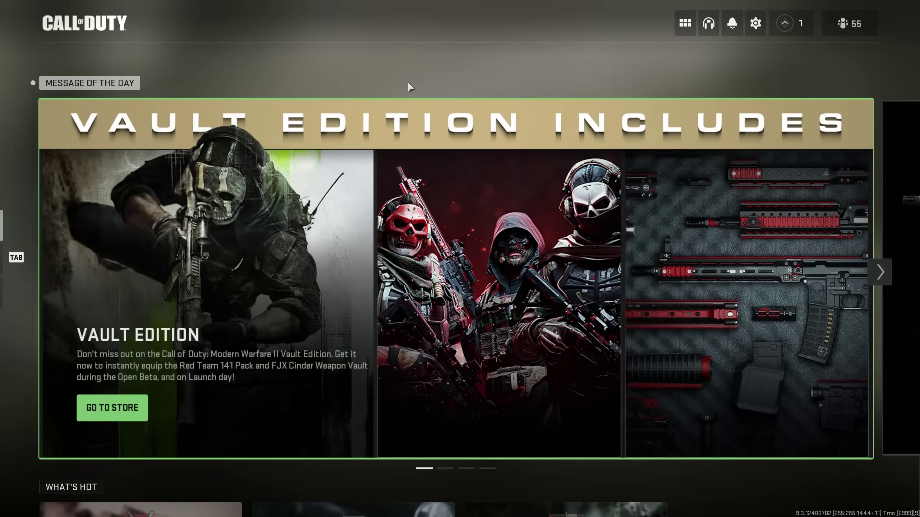